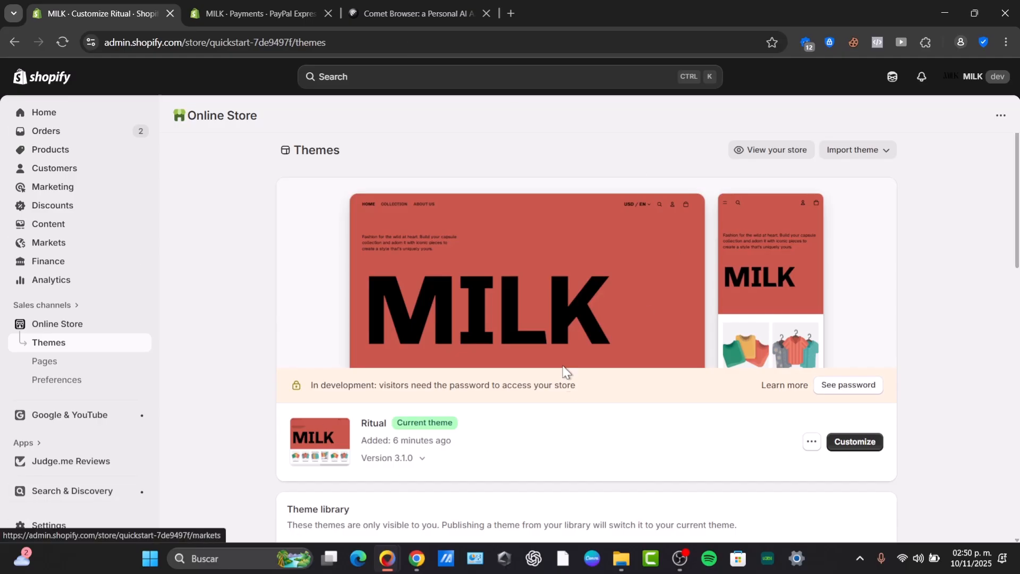
Open the store's apps and sales channels settings and go to the Shopify App Store
click(46, 526)
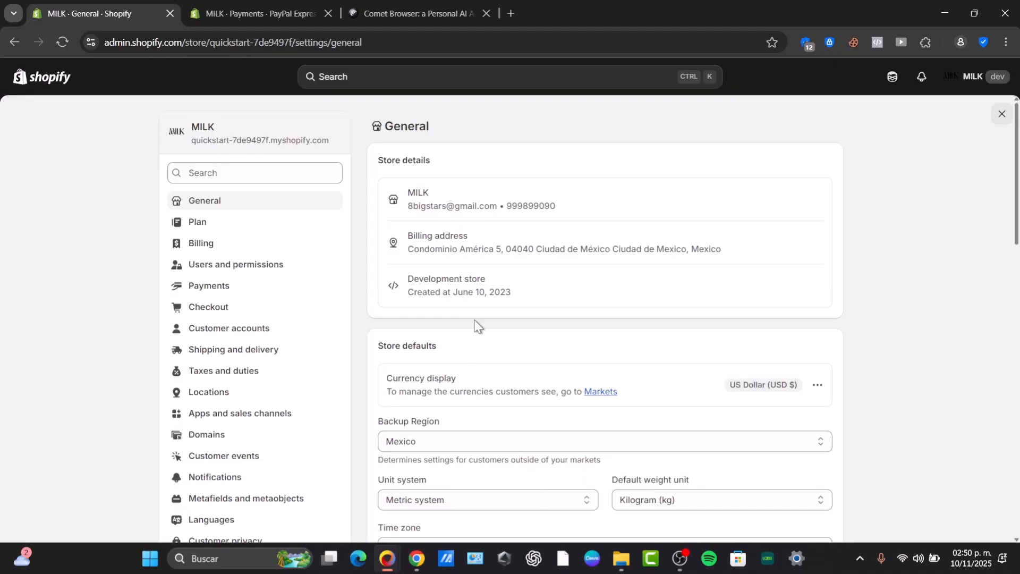
click(215, 254)
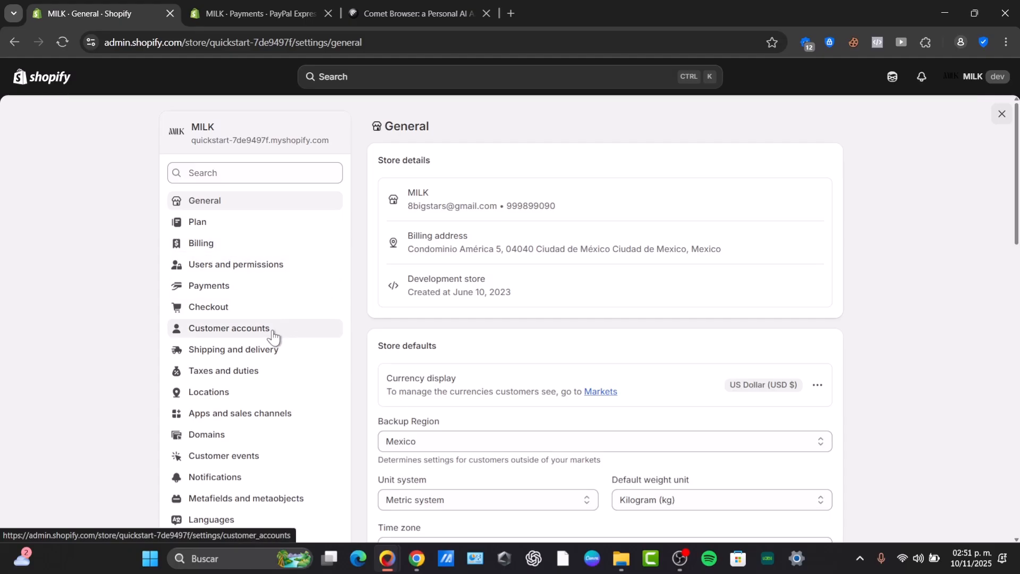
click(266, 417)
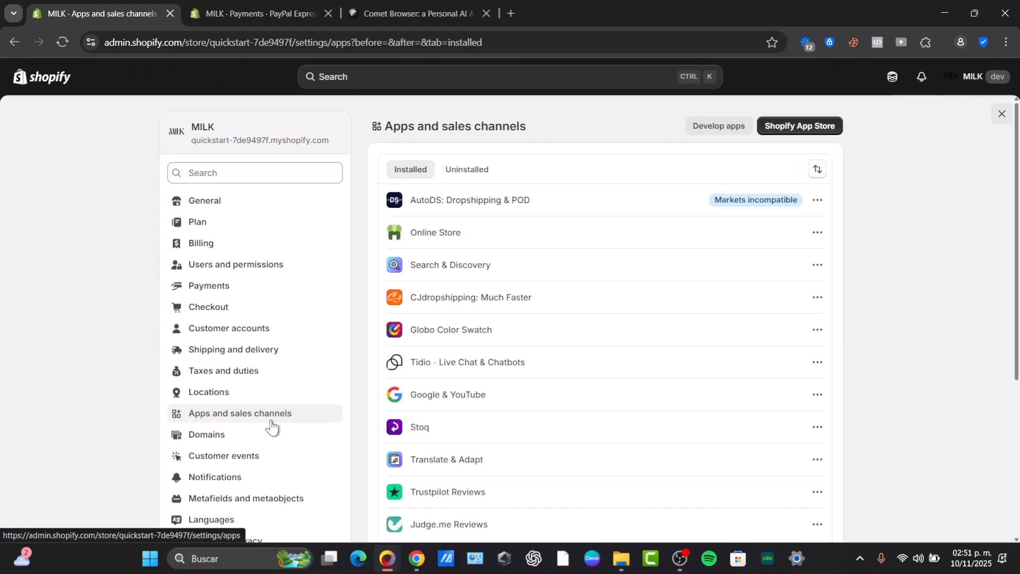
click(797, 127)
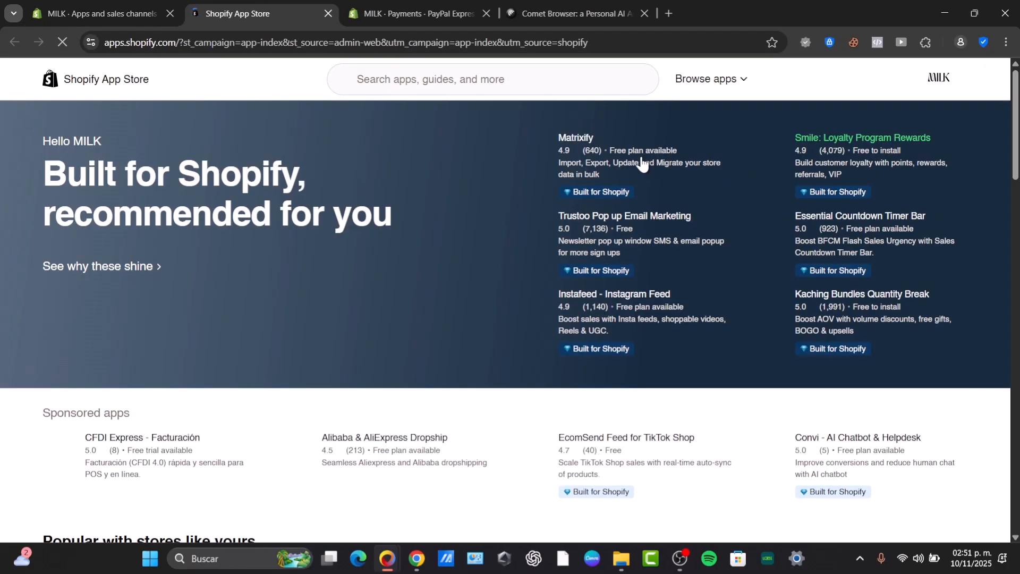
Search the app store for "buy" and open the Buy Button channel listing
click(536, 73)
text(buy)
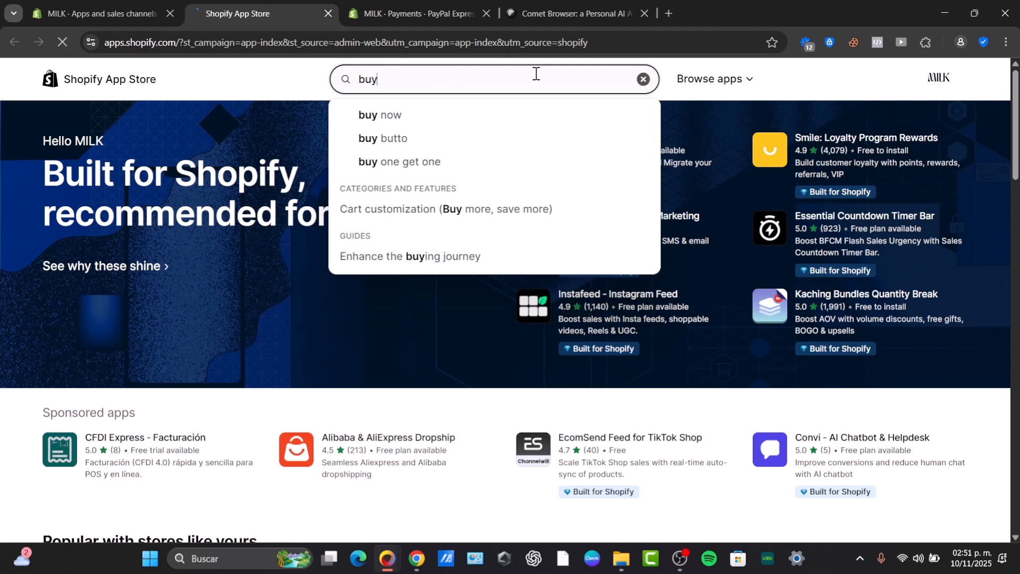
key(Return)
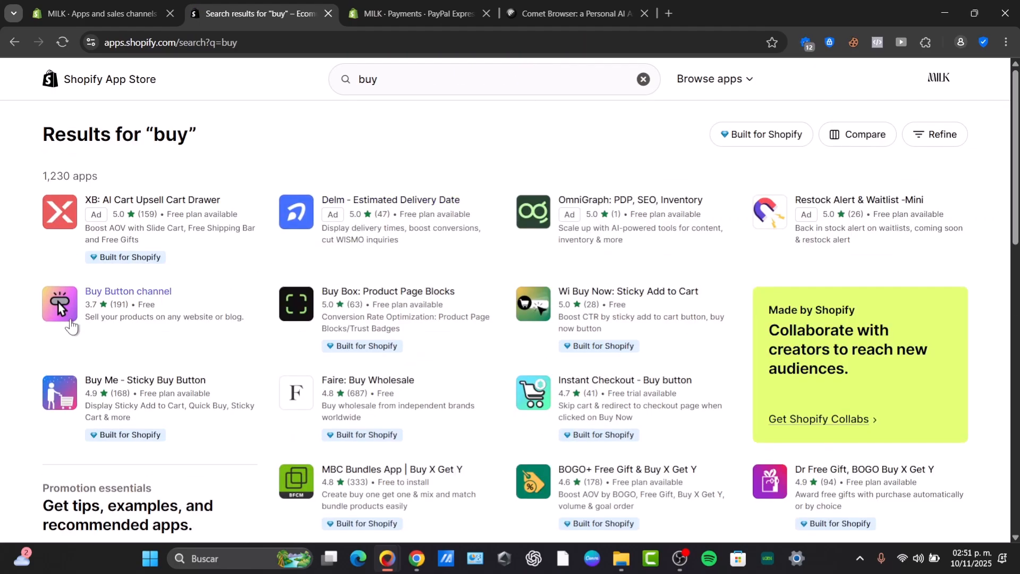
click(126, 292)
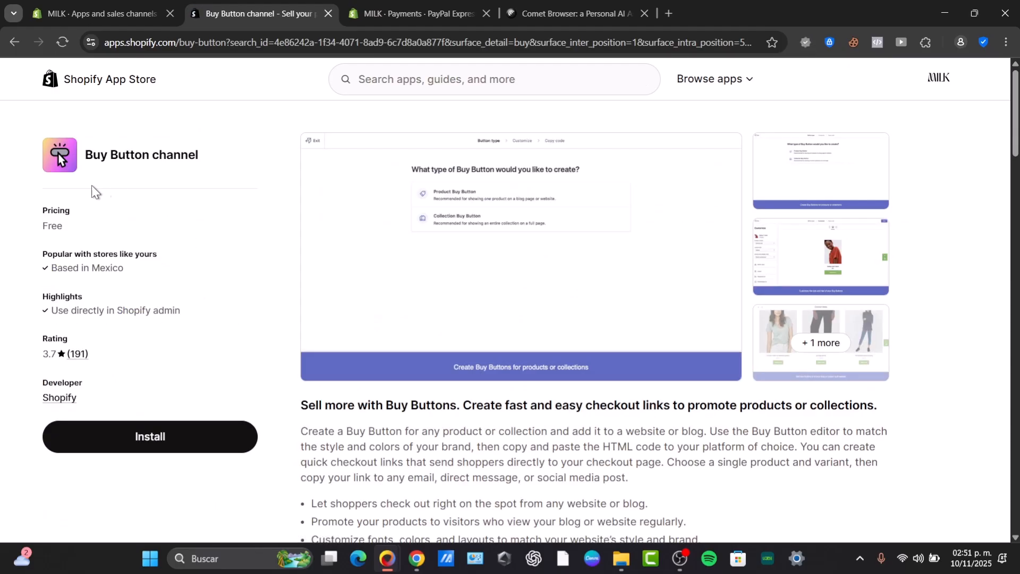
Review the Buy Button channel's listing details and install the app on the store
drag(137, 271, 61, 238)
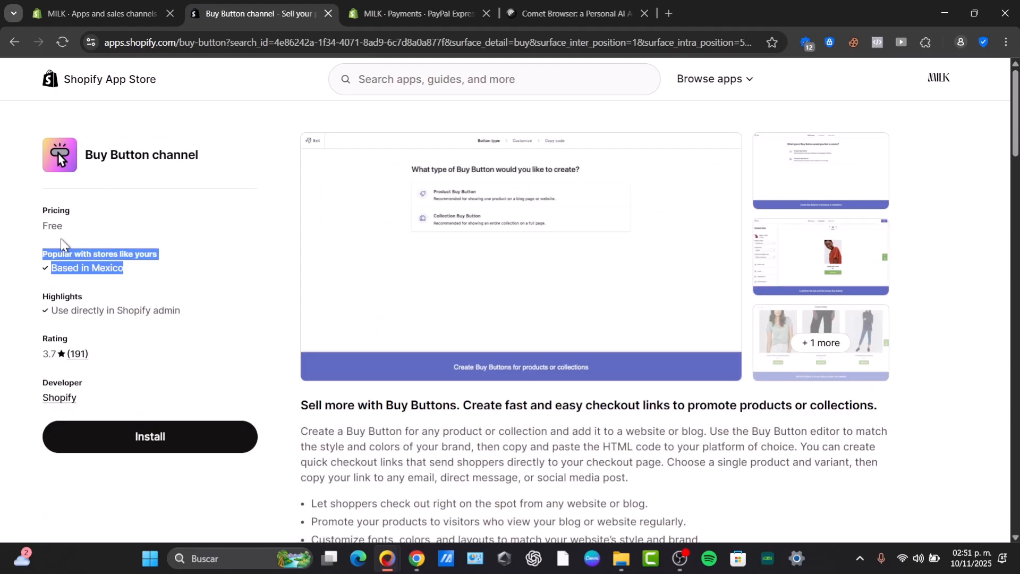
drag(50, 297, 251, 332)
click(225, 295)
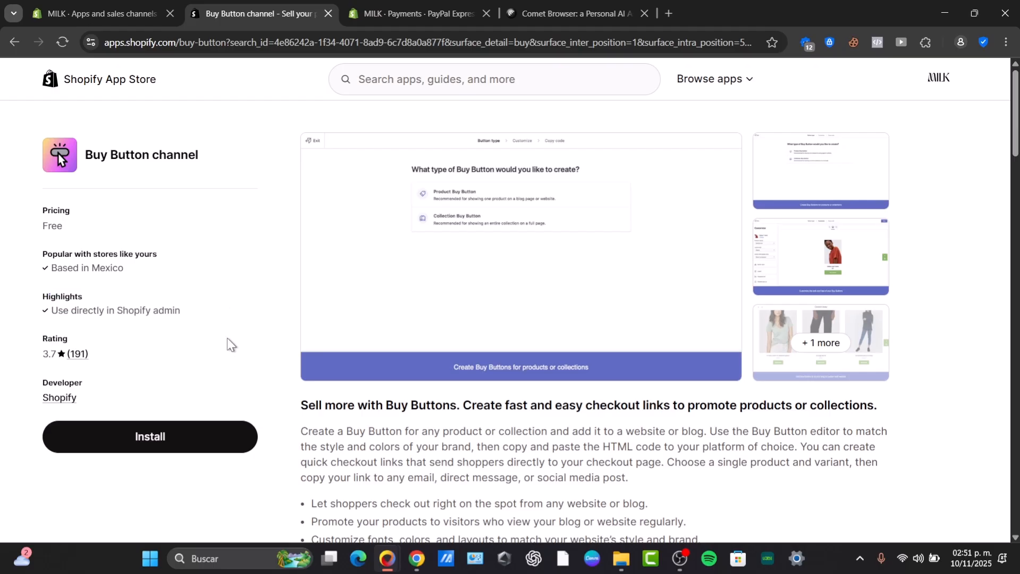
click(176, 437)
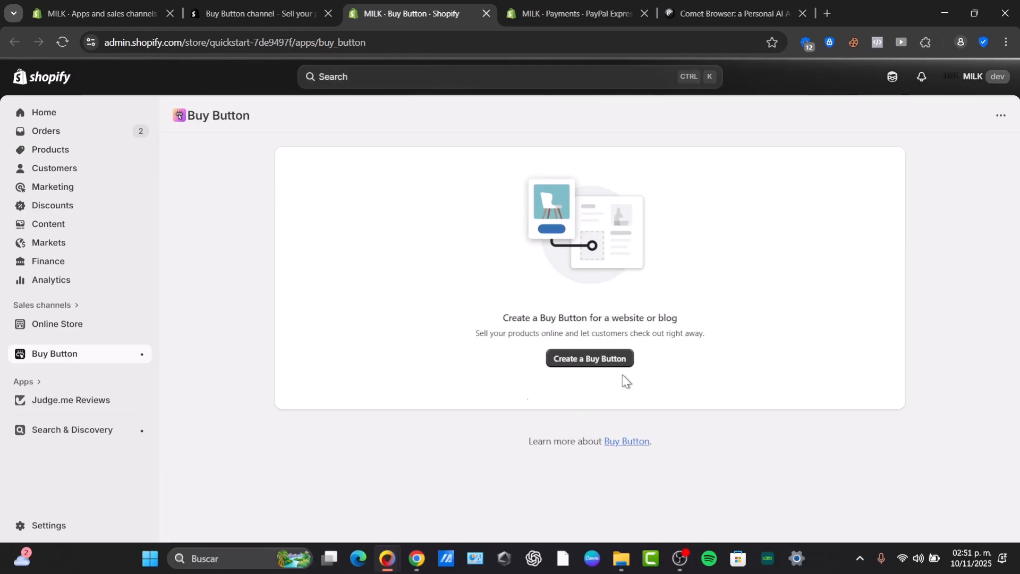
Create a Product Buy Button for the Wired controller game controller product
click(591, 362)
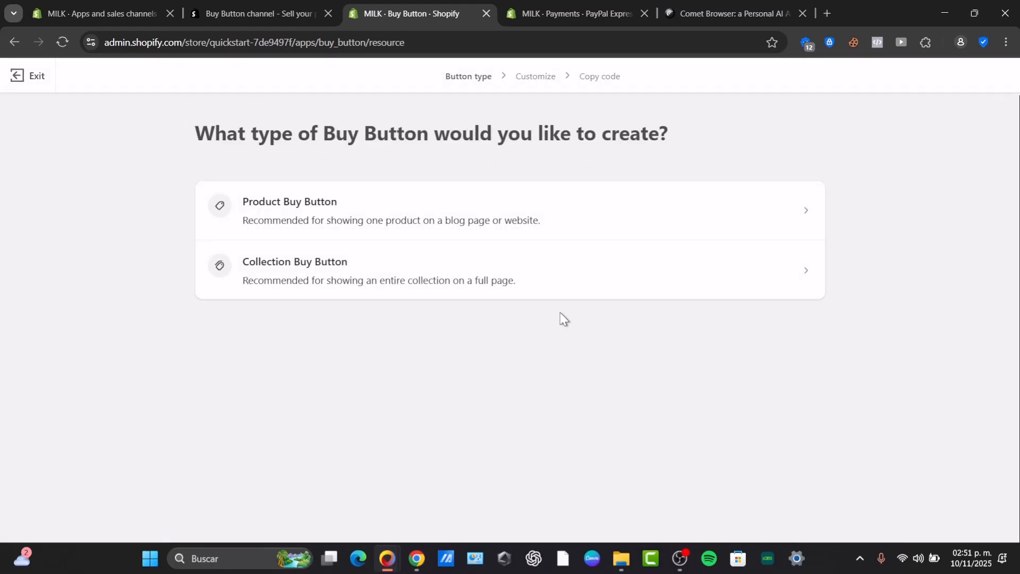
click(364, 220)
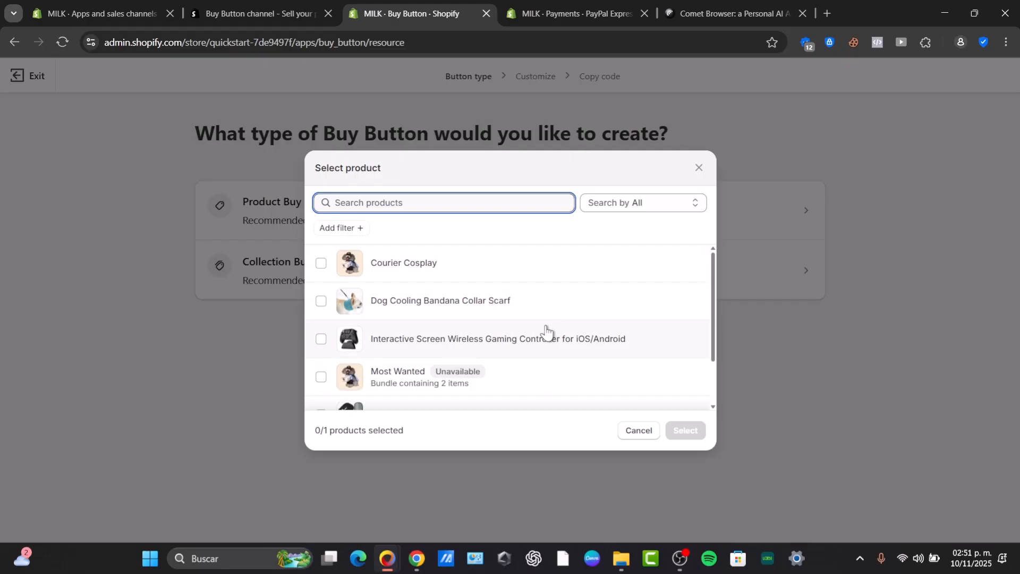
scroll(541, 338, down, 1)
click(322, 391)
click(685, 431)
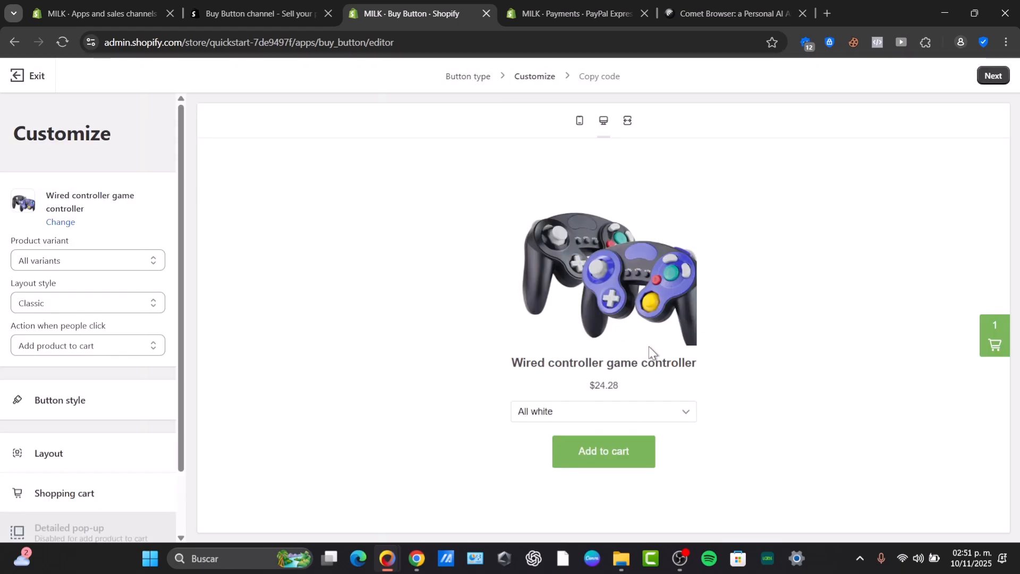
Try the All white and Black red product variants for the Buy Button, and restore All variants
click(581, 409)
click(717, 440)
click(63, 258)
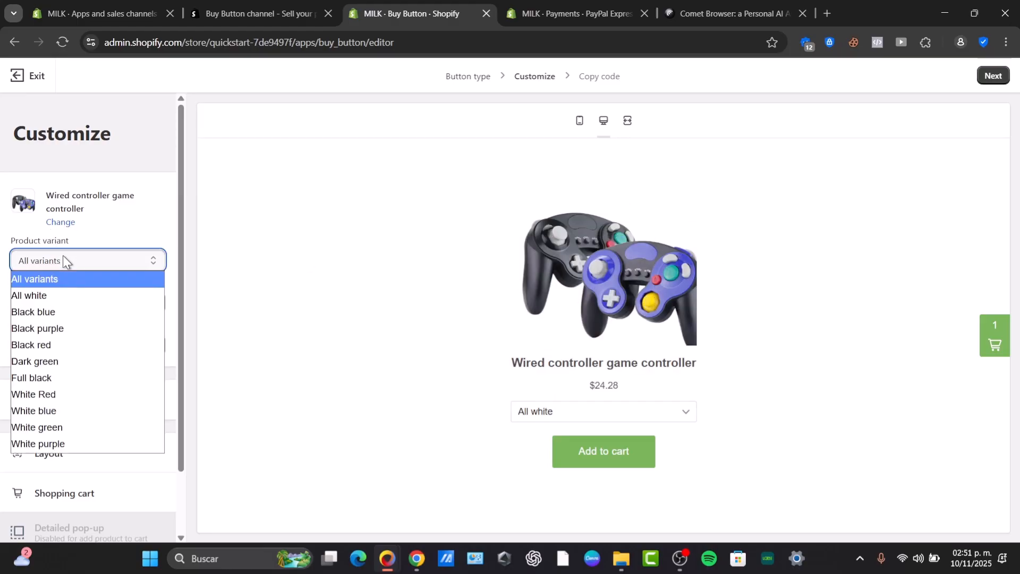
click(81, 295)
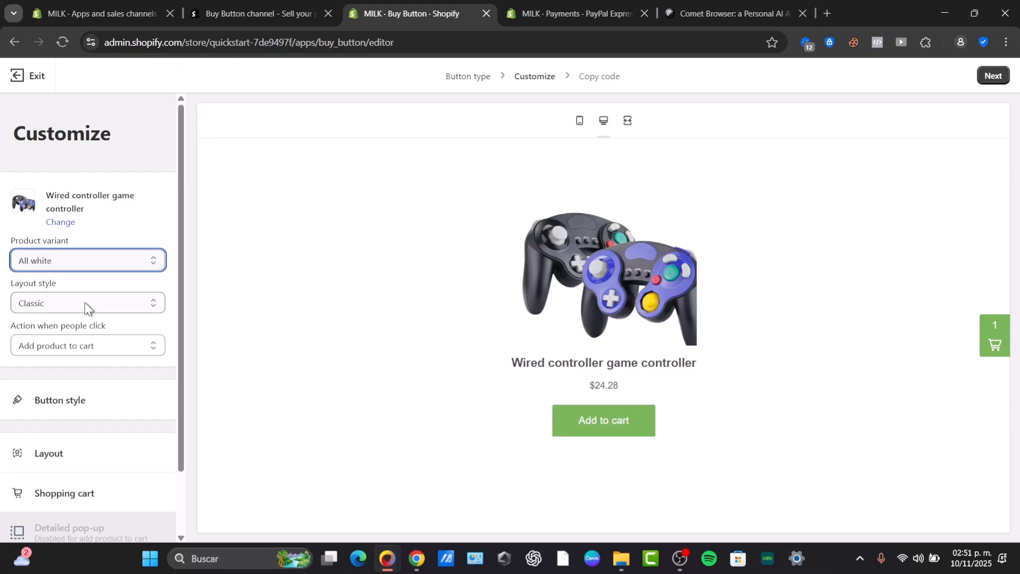
click(87, 261)
click(95, 345)
click(116, 253)
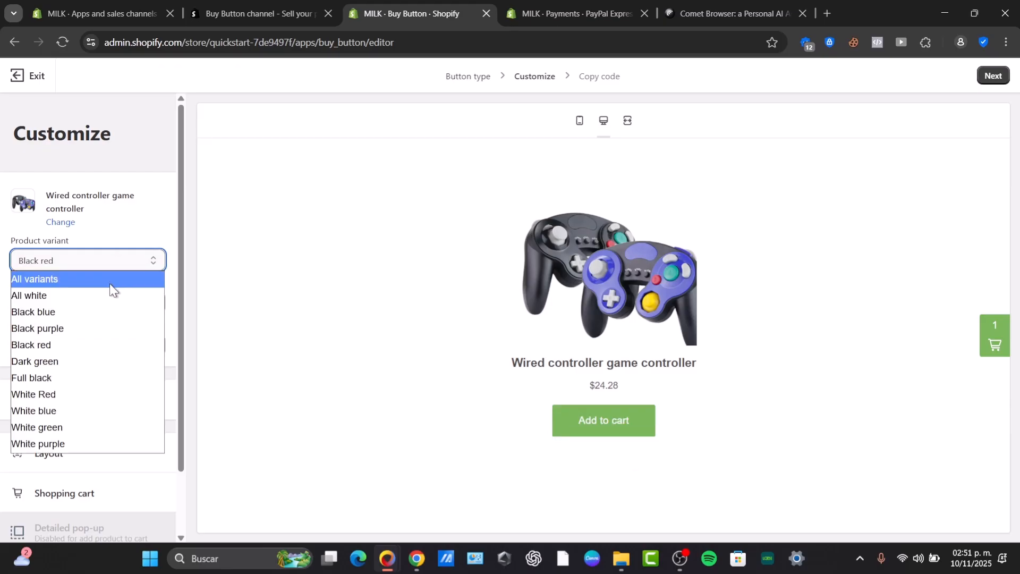
click(110, 281)
Try the Basic and Full view layout styles for the Buy Button, and return it to Classic
click(116, 304)
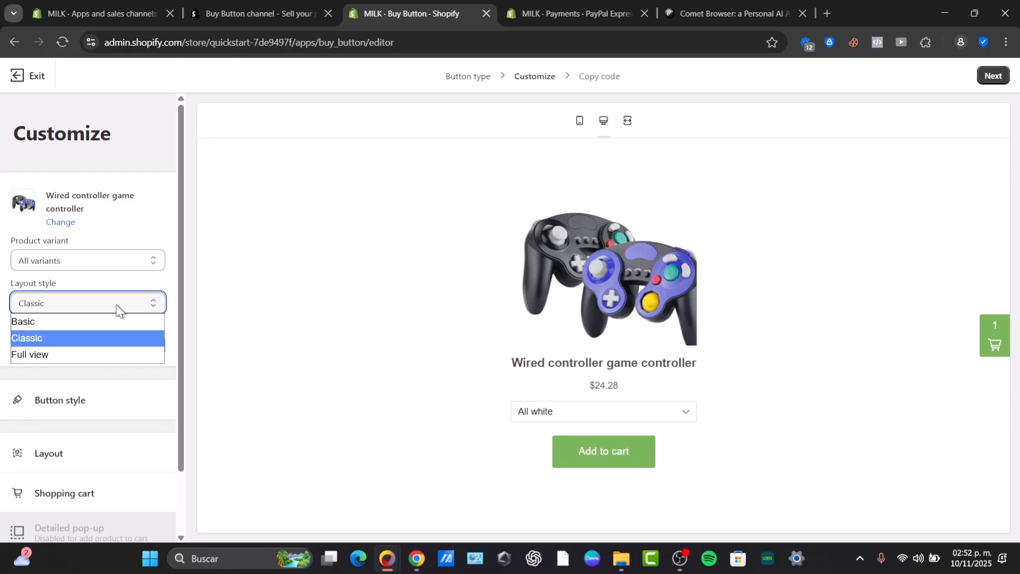
click(78, 324)
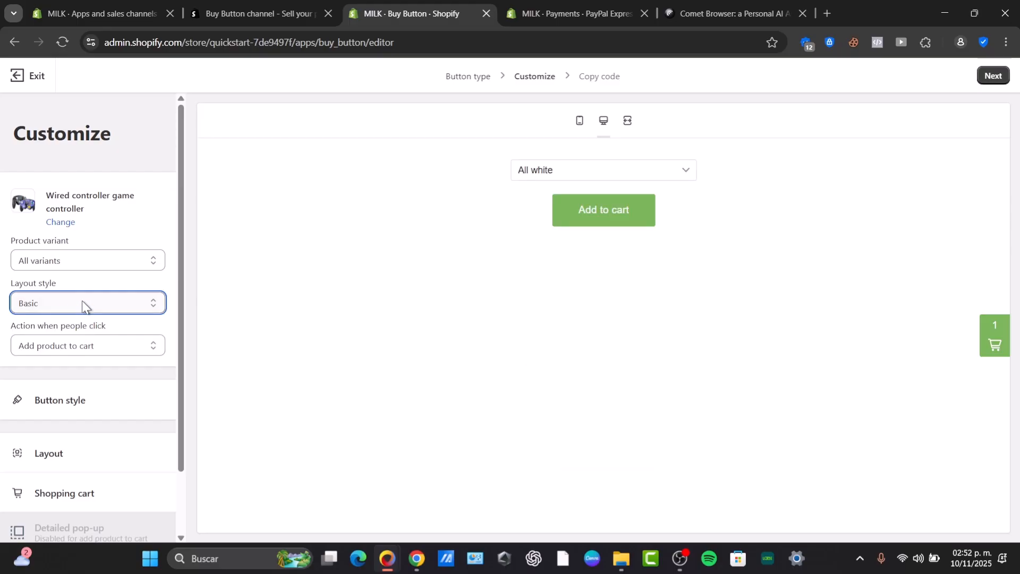
click(82, 303)
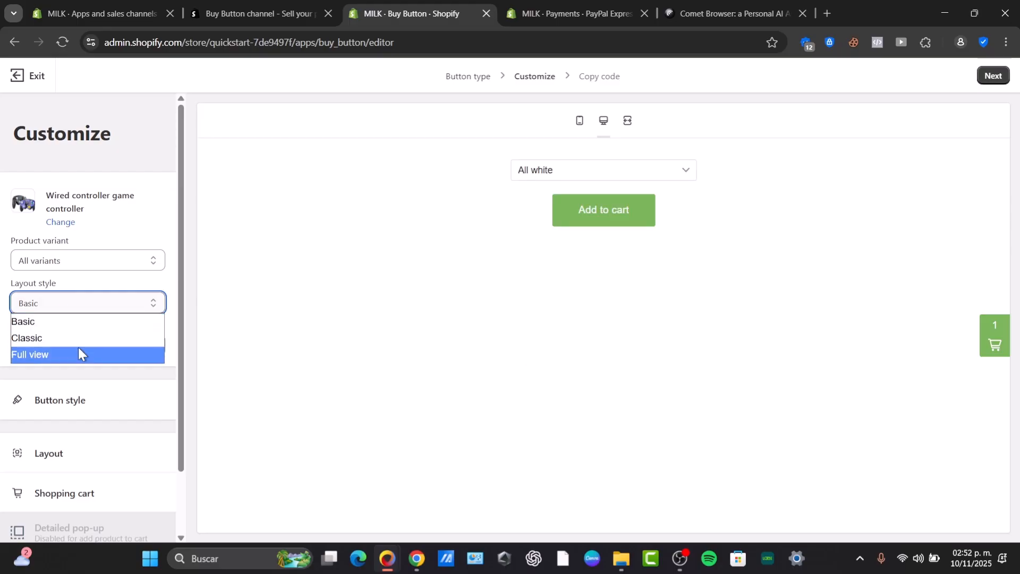
click(79, 338)
click(85, 304)
click(108, 353)
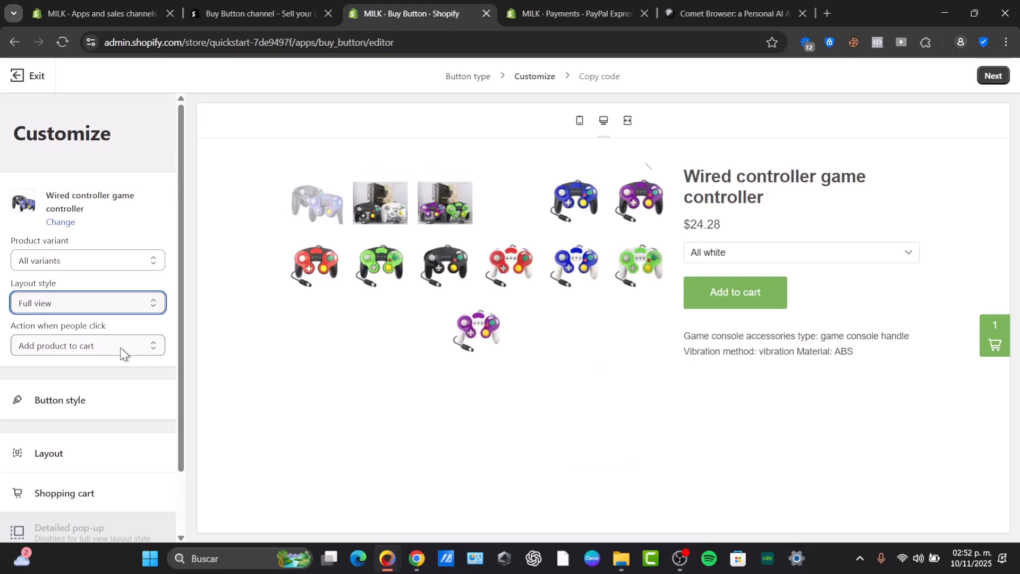
scroll(518, 366, down, 3)
click(101, 302)
click(81, 336)
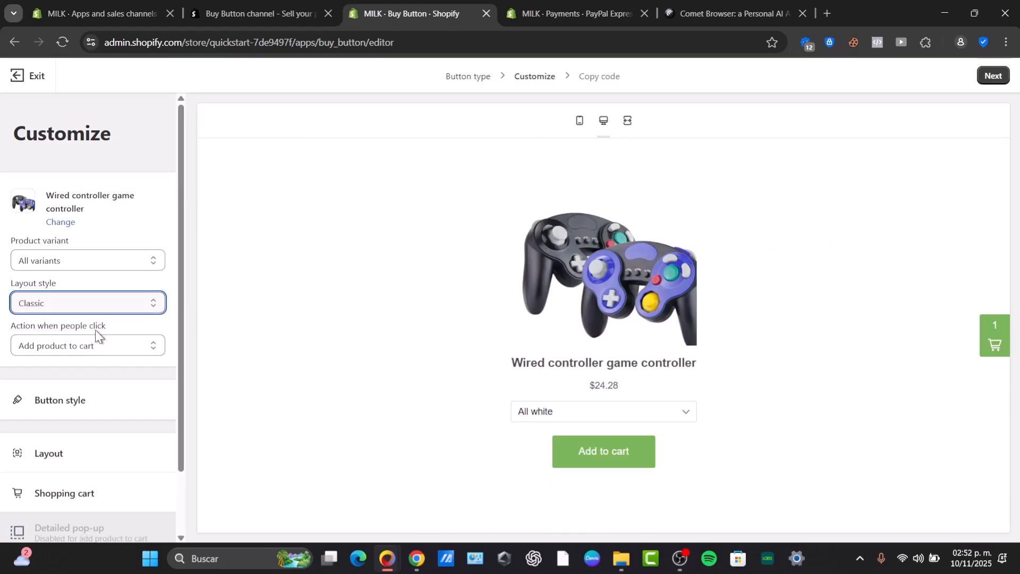
Compare the available click actions and set the Buy Button's action to Direct to checkout
click(127, 351)
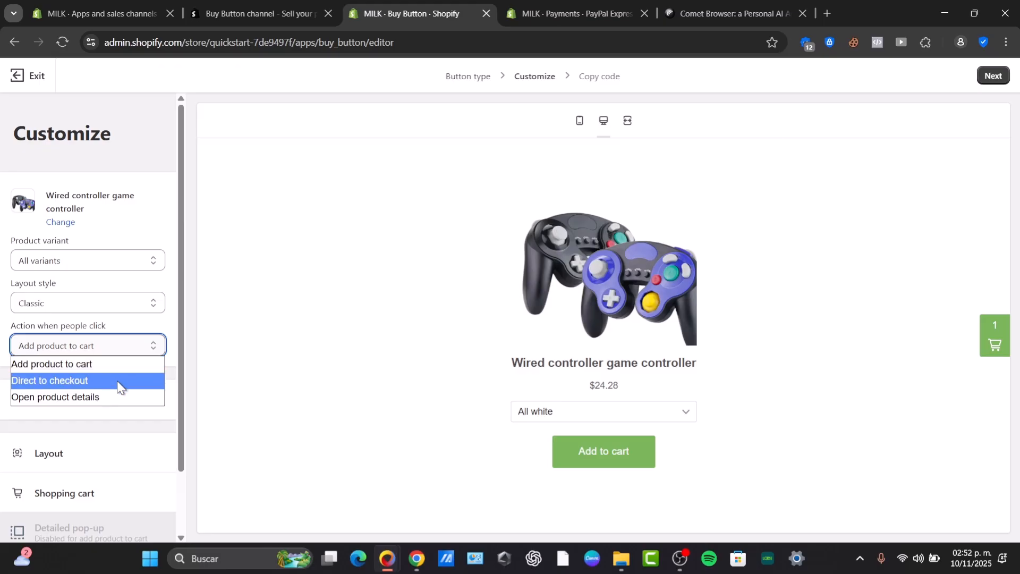
click(87, 380)
click(99, 347)
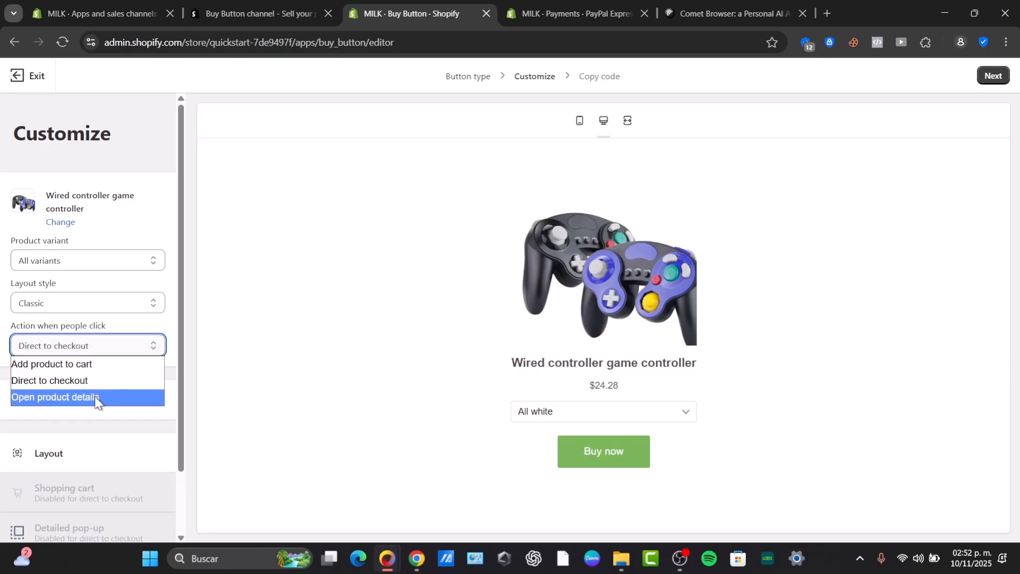
click(94, 396)
click(108, 351)
click(107, 361)
click(110, 347)
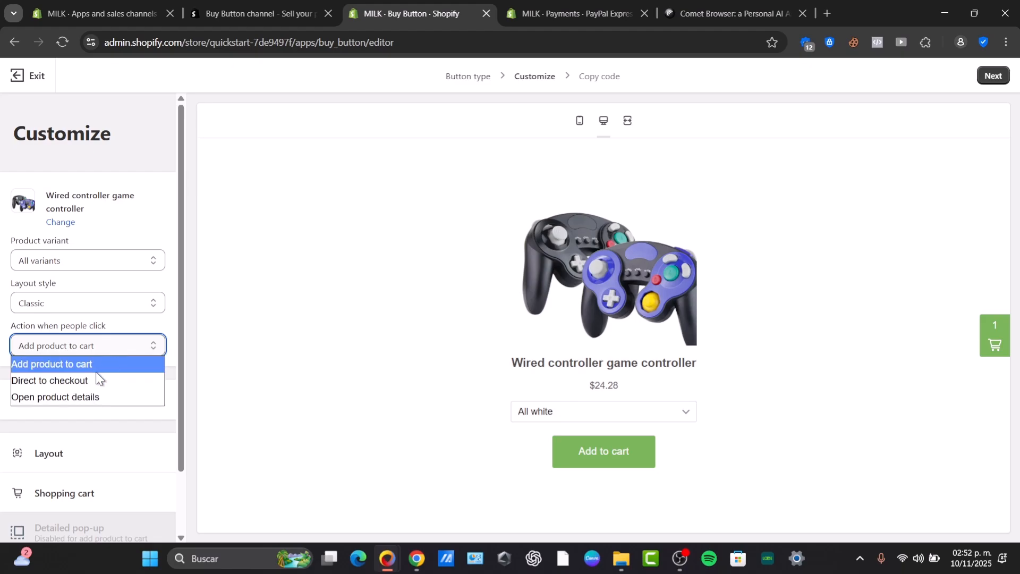
click(100, 378)
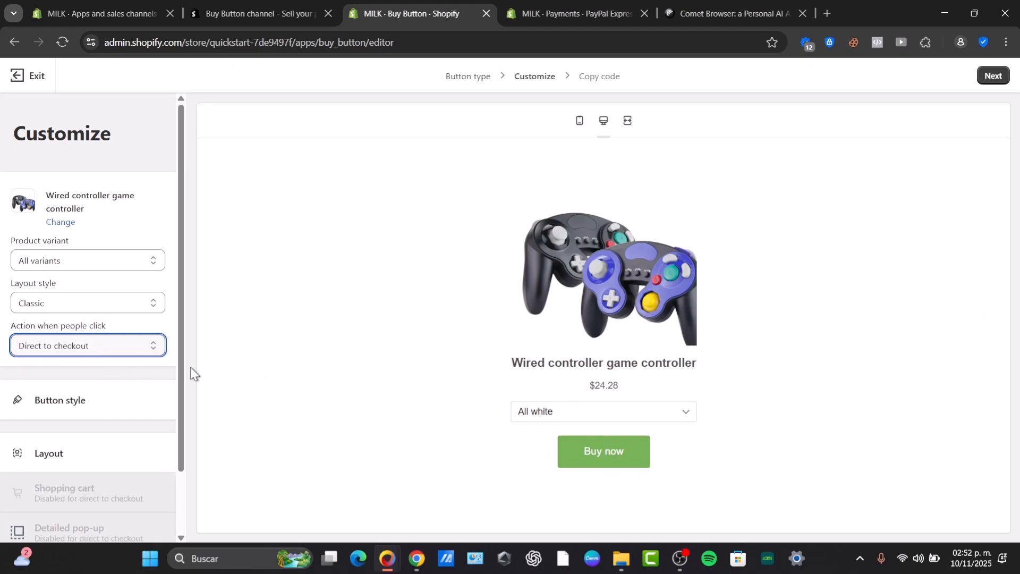
Change the button's background color to crimson red and its text font to Lora Bold
click(78, 405)
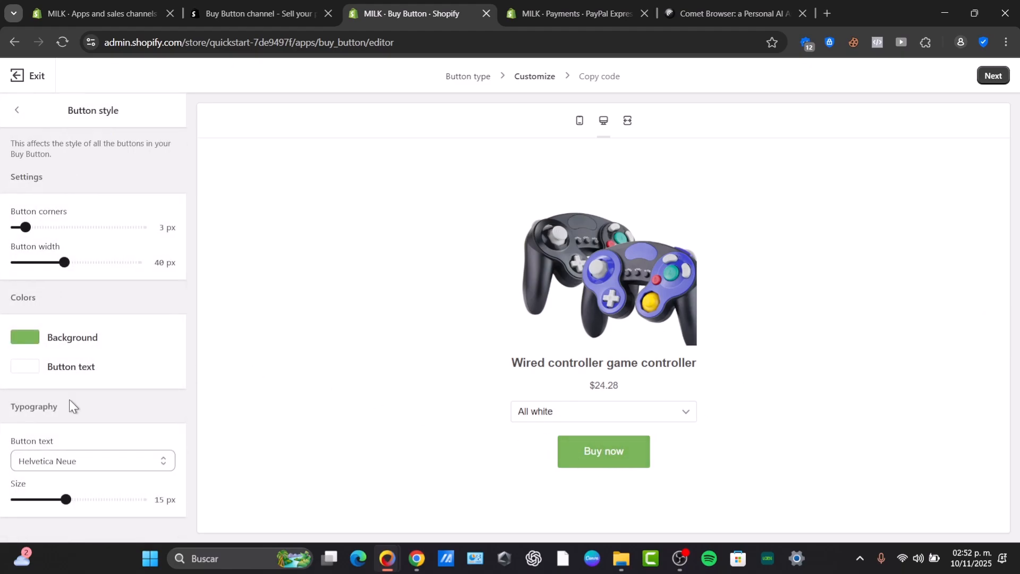
click(25, 342)
drag(133, 425, 134, 472)
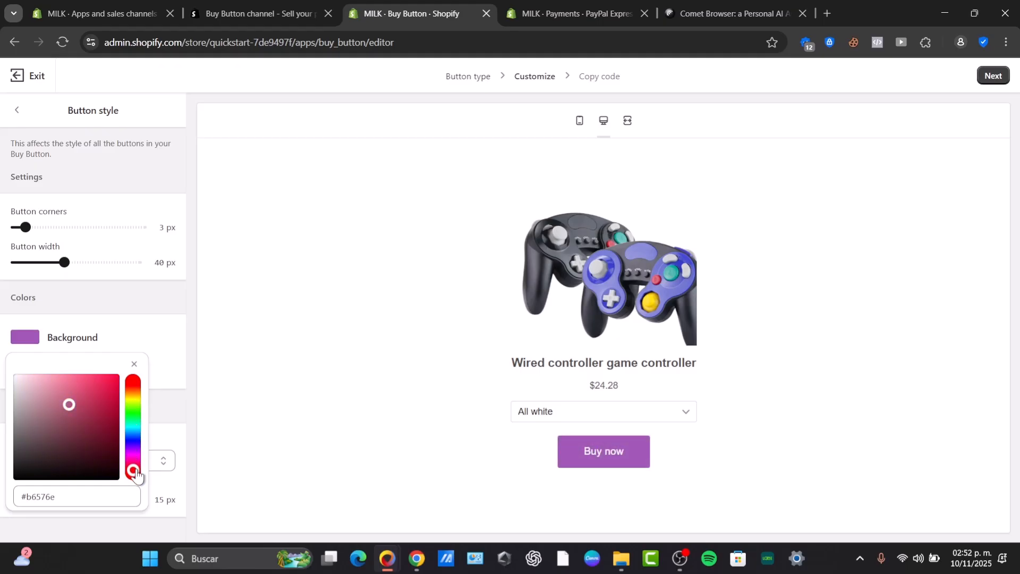
click(91, 463)
scroll(88, 266, down, 8)
click(84, 311)
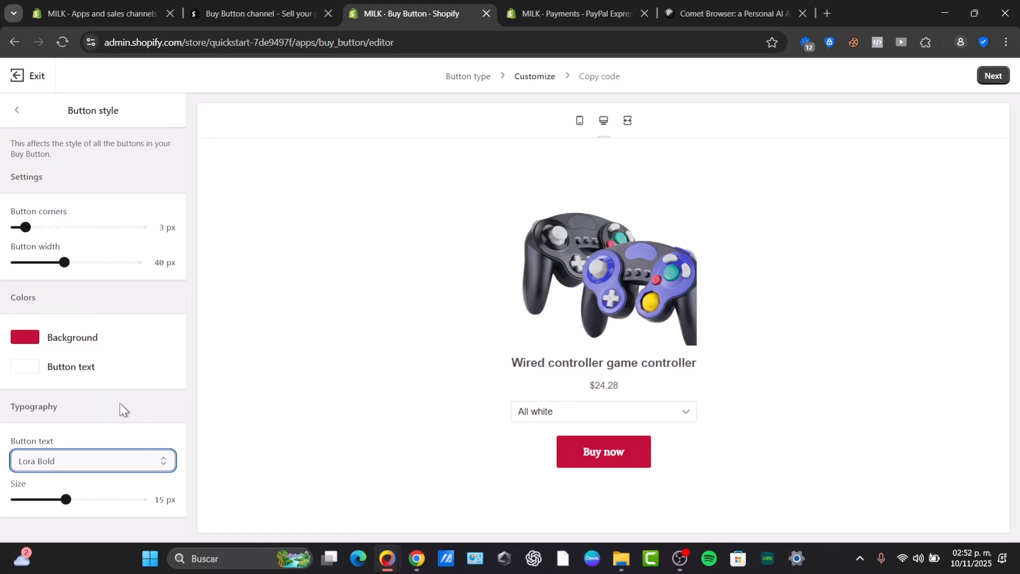
Preview the Buy Button in the mobile and full-width views and return to the desktop view
click(580, 122)
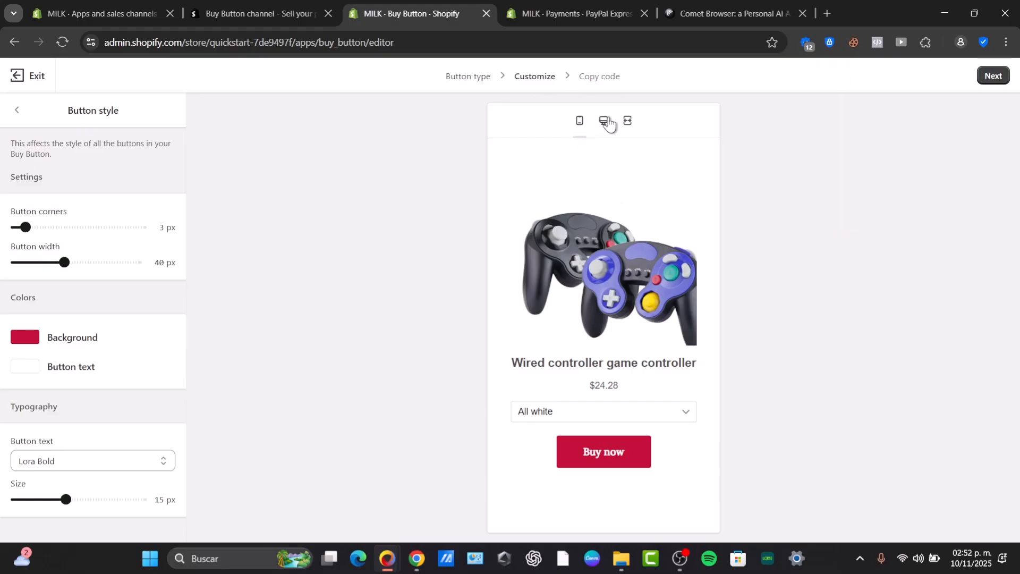
click(606, 122)
click(627, 121)
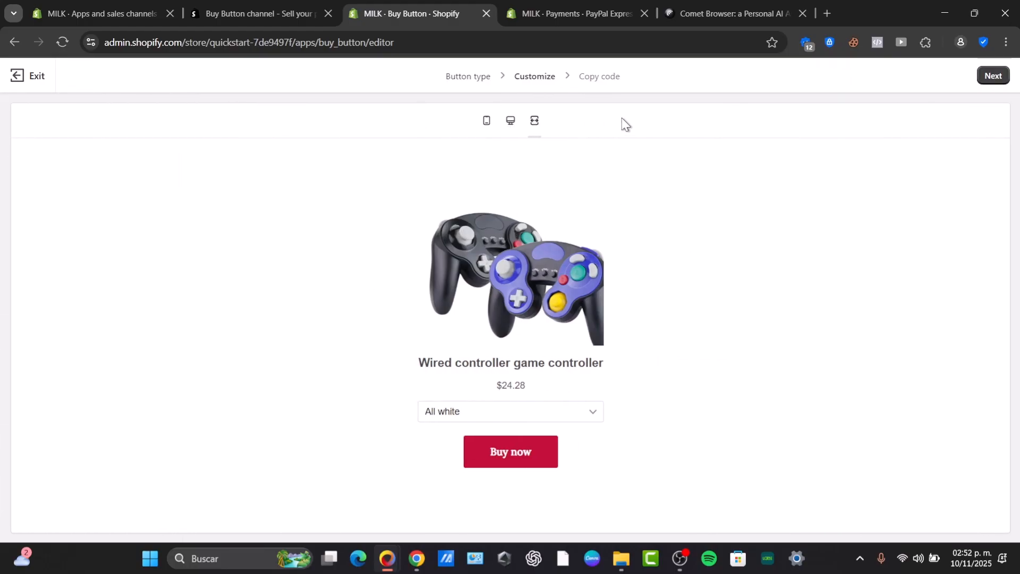
click(517, 119)
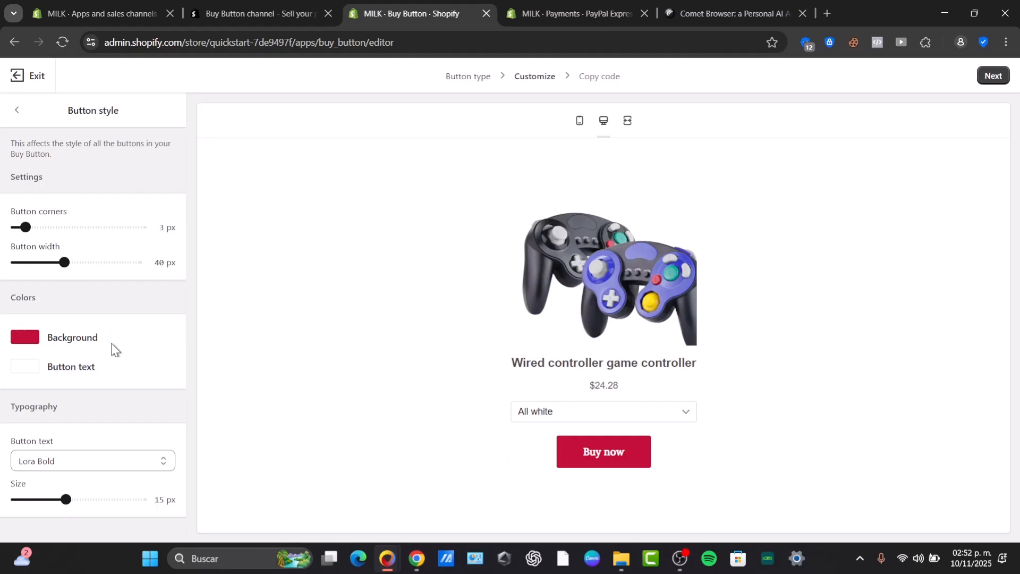
Set the button corners to 16 px and the button width to 15 px
drag(25, 228, 10, 229)
drag(64, 262, 34, 262)
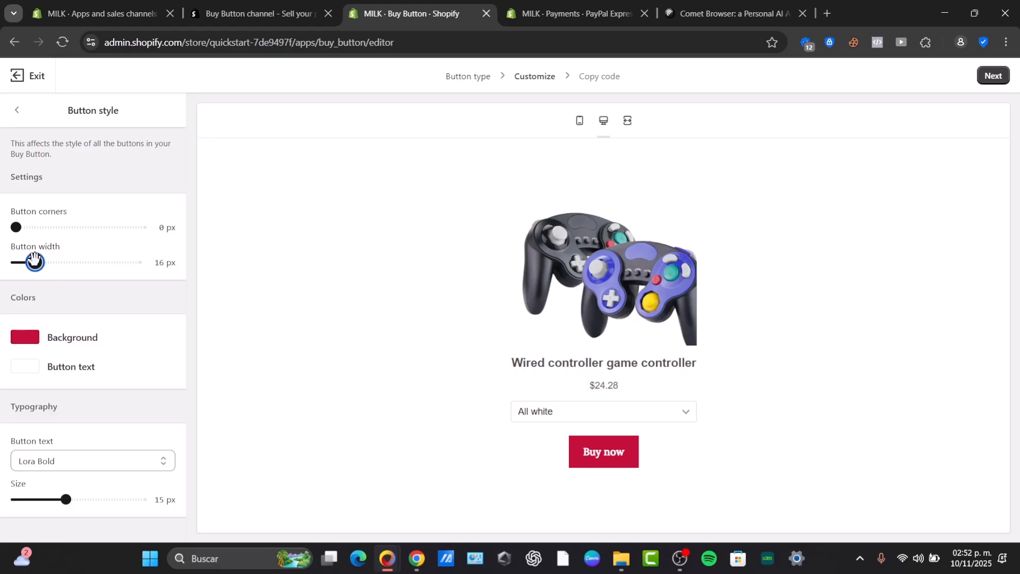
drag(16, 227, 66, 228)
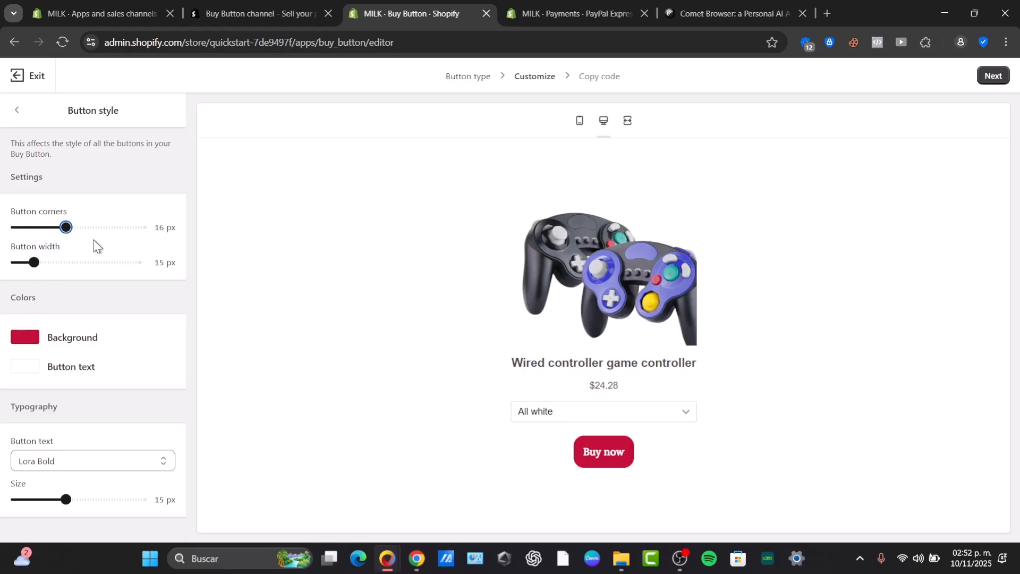
In the Buy Button's layout settings, keep the image size at Small and show additional product images
click(16, 110)
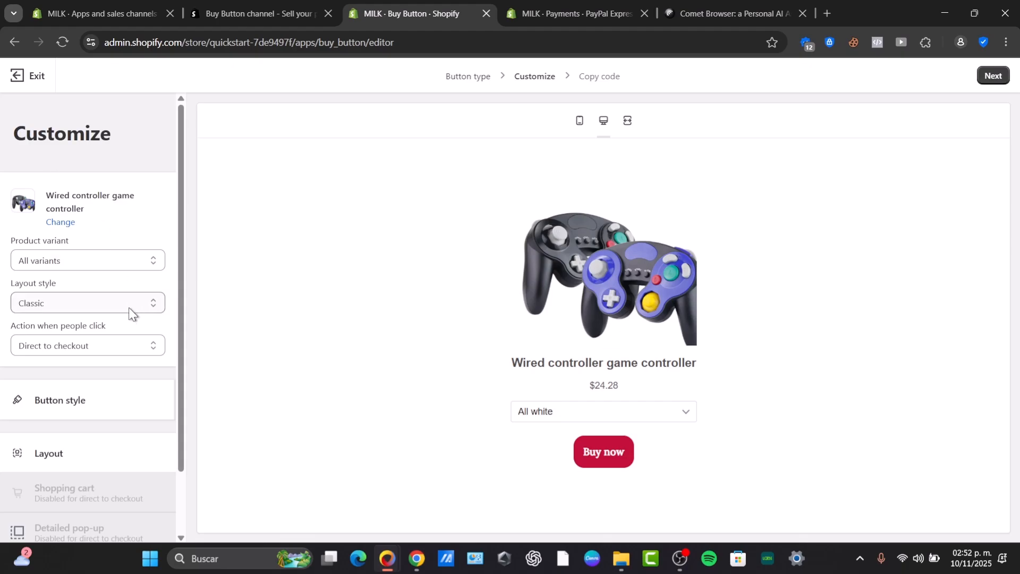
scroll(125, 360, down, 1)
click(104, 392)
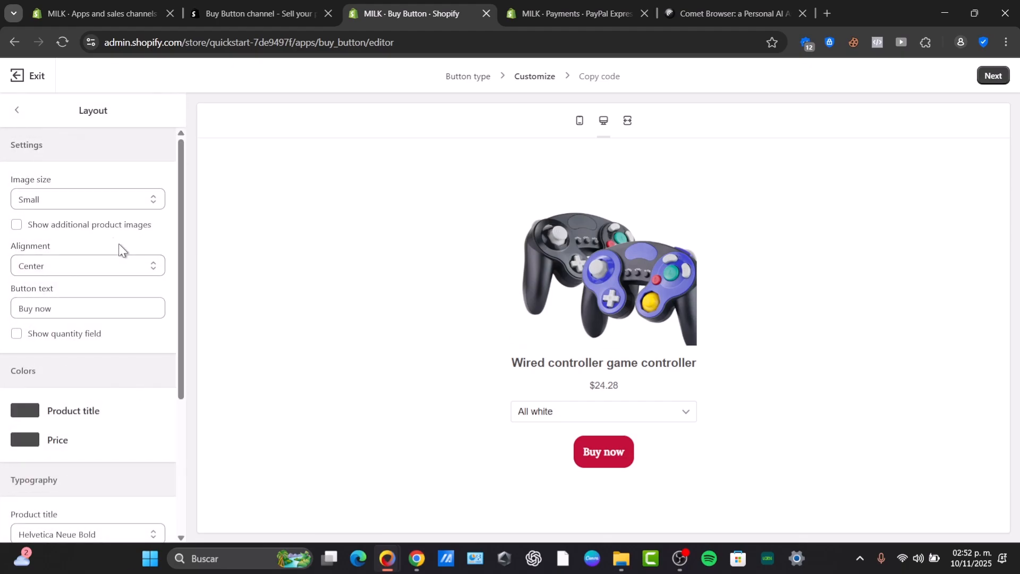
click(74, 196)
click(72, 234)
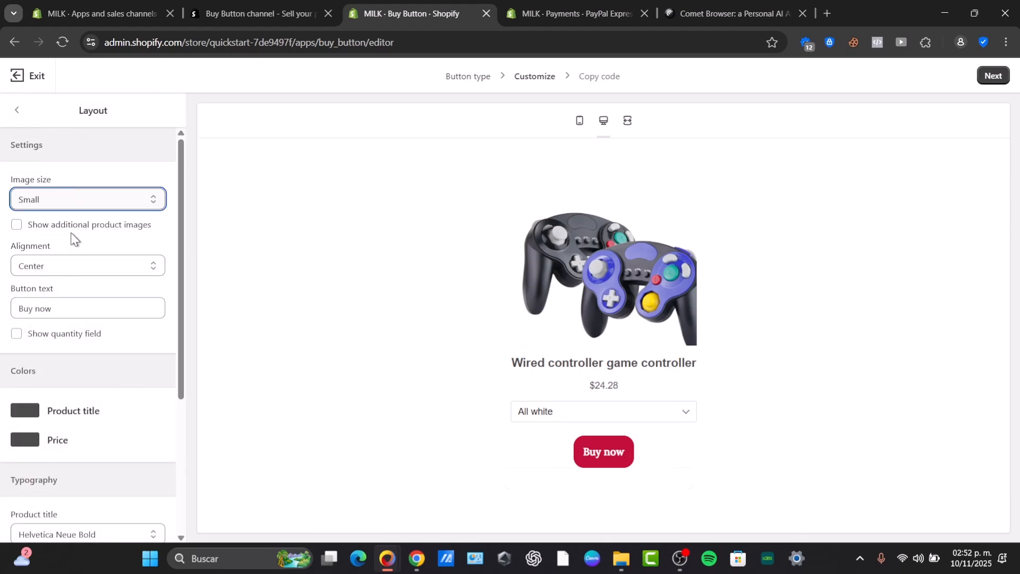
click(79, 203)
click(75, 218)
click(69, 227)
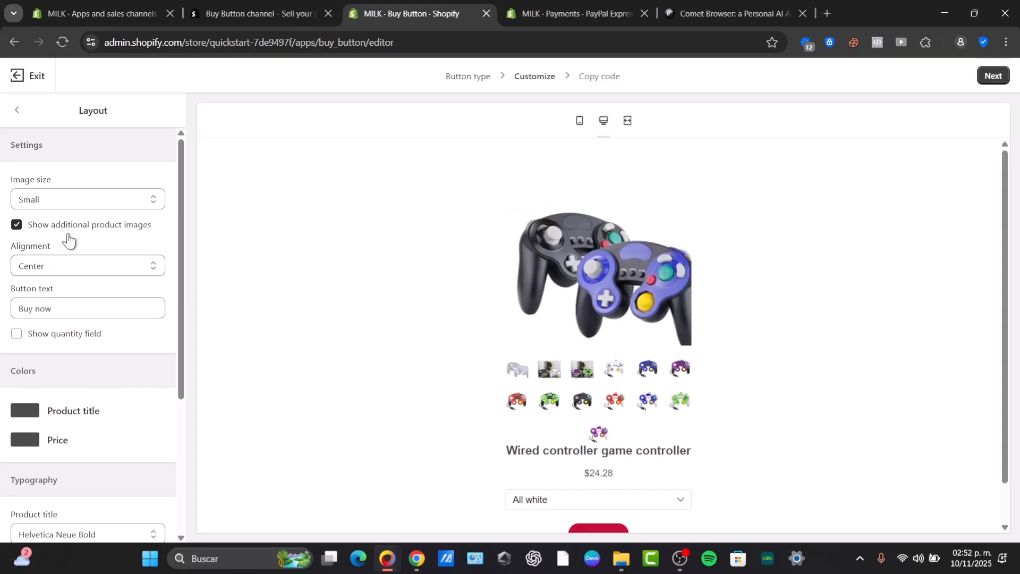
Keep the Buy Button's alignment at Center and show the quantity field
click(66, 264)
click(77, 301)
click(91, 338)
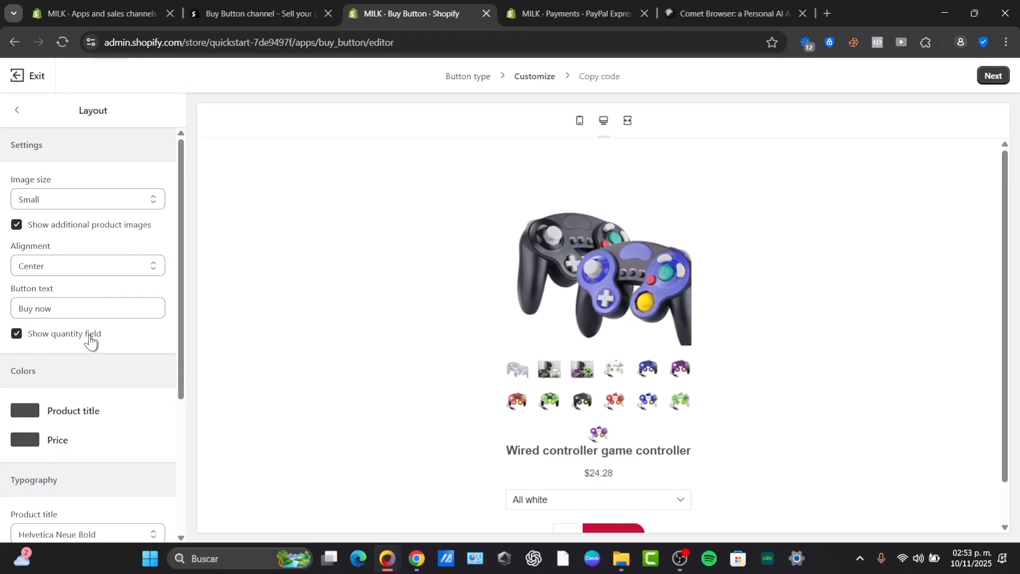
click(88, 341)
click(92, 340)
scroll(426, 419, down, 2)
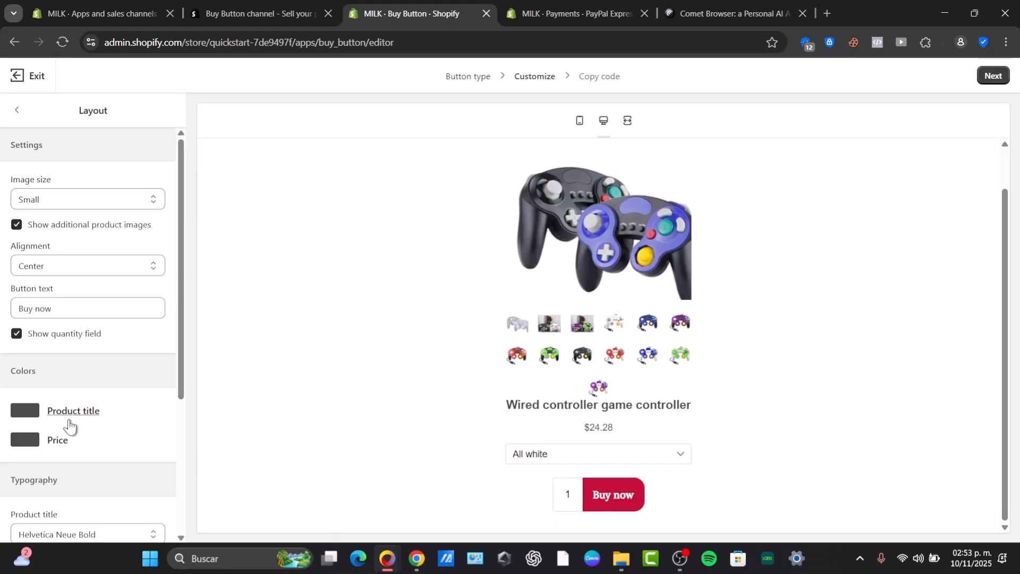
Set the product title color to dark red and the price color to black, and return to the main customization options
click(27, 411)
click(133, 355)
click(118, 322)
drag(120, 324, 2, 413)
click(29, 442)
scroll(132, 449, down, 4)
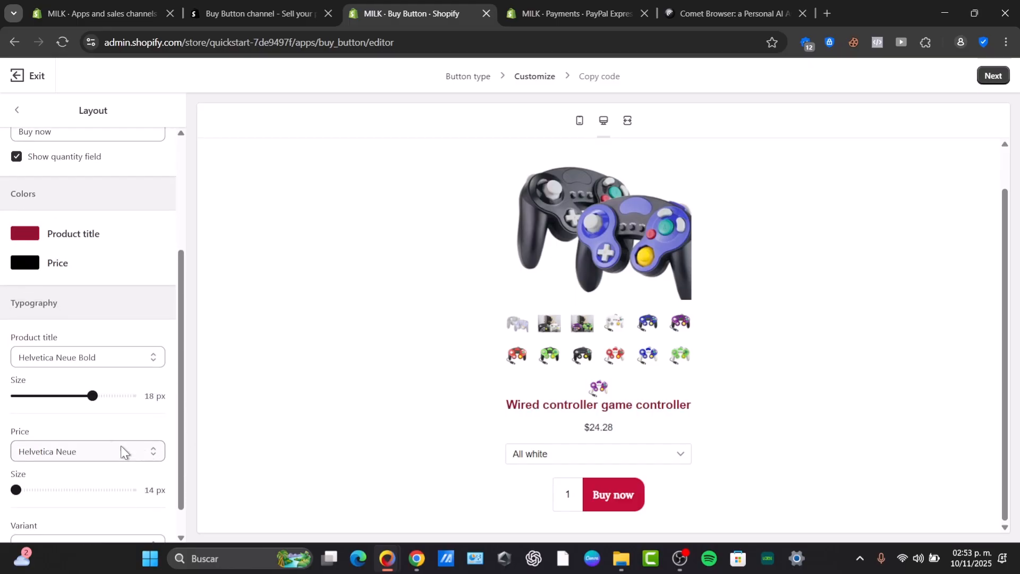
click(17, 110)
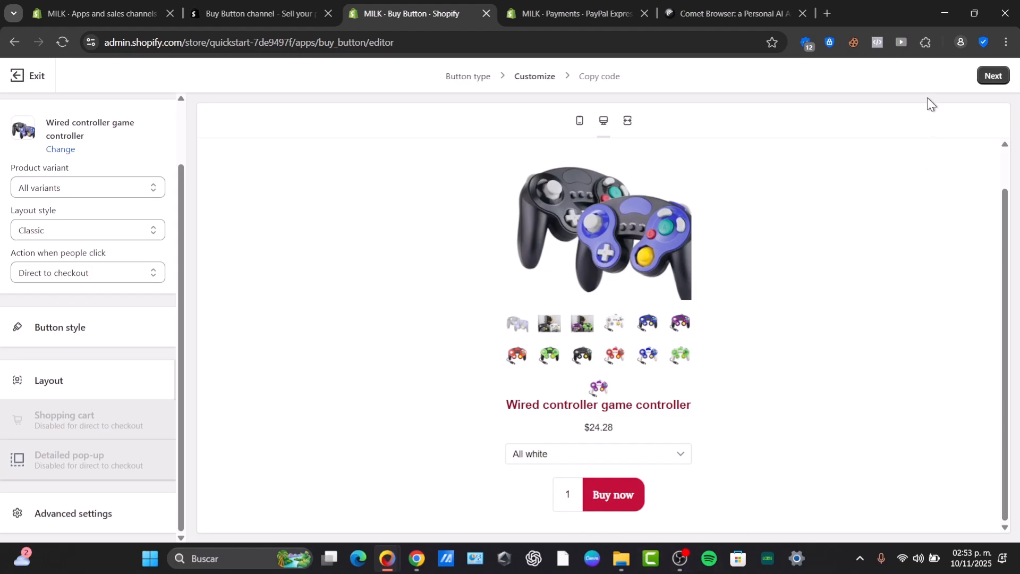
Generate the Buy Button's embed code and copy it
click(991, 77)
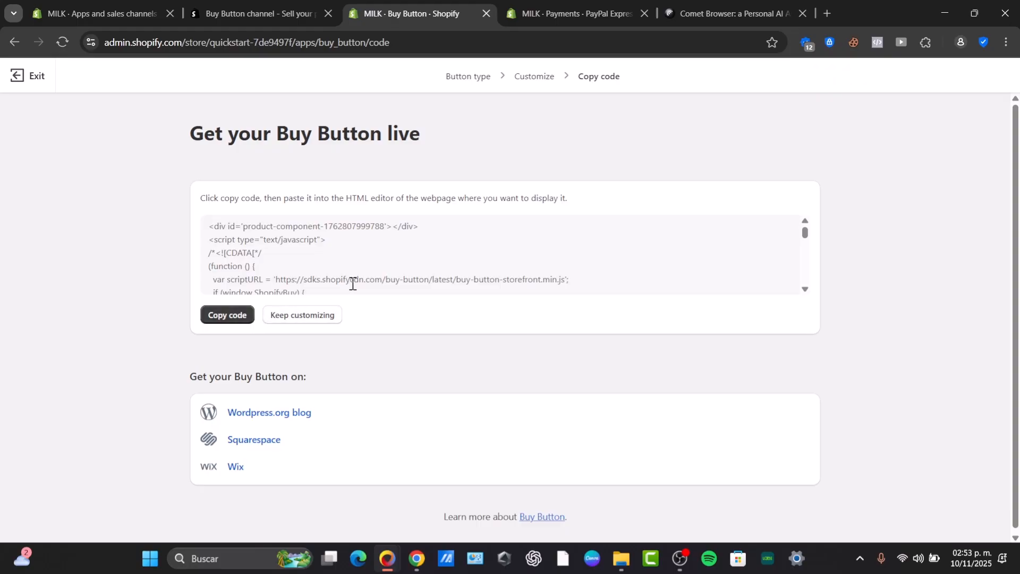
scroll(352, 280, down, 3)
click(247, 319)
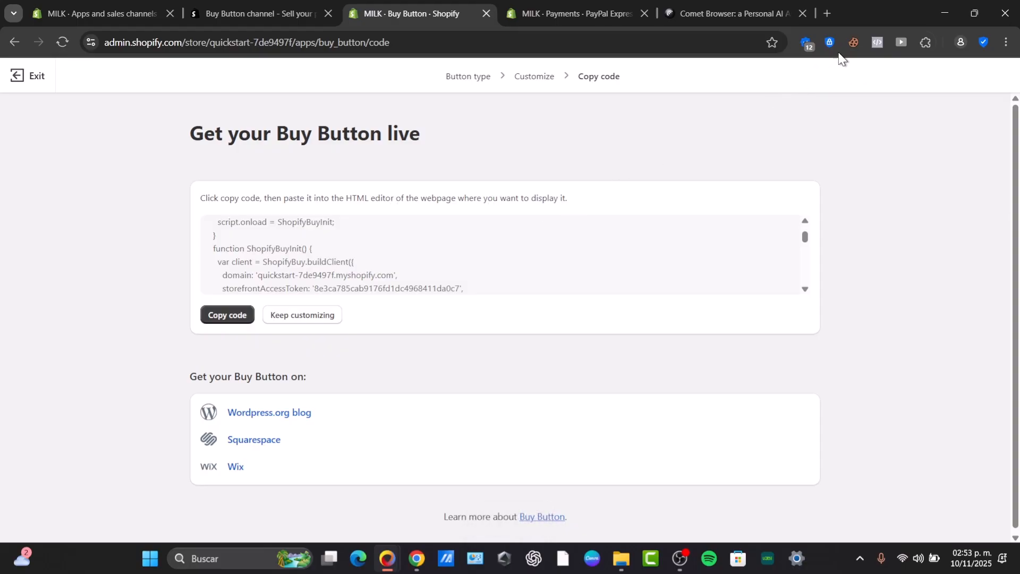
Switch to Google Sites in a new browser tab and open the Portfolio site for editing
click(839, 10)
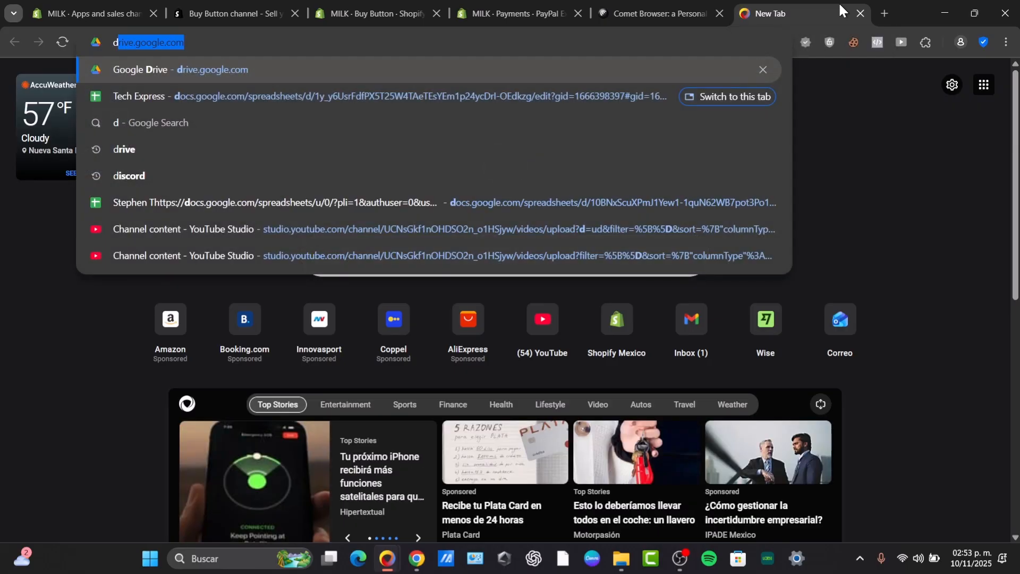
text(si)
key(Return)
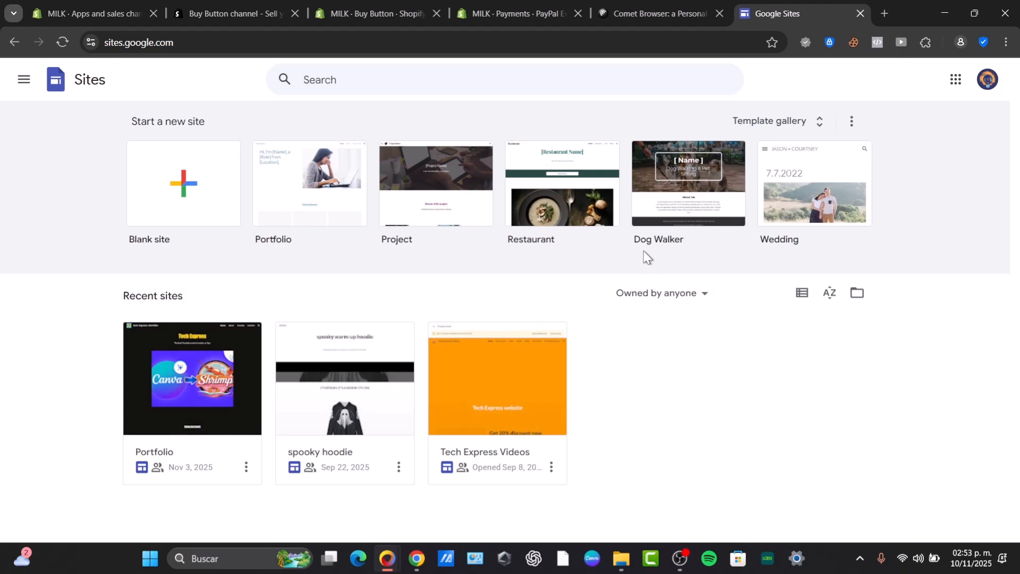
click(227, 394)
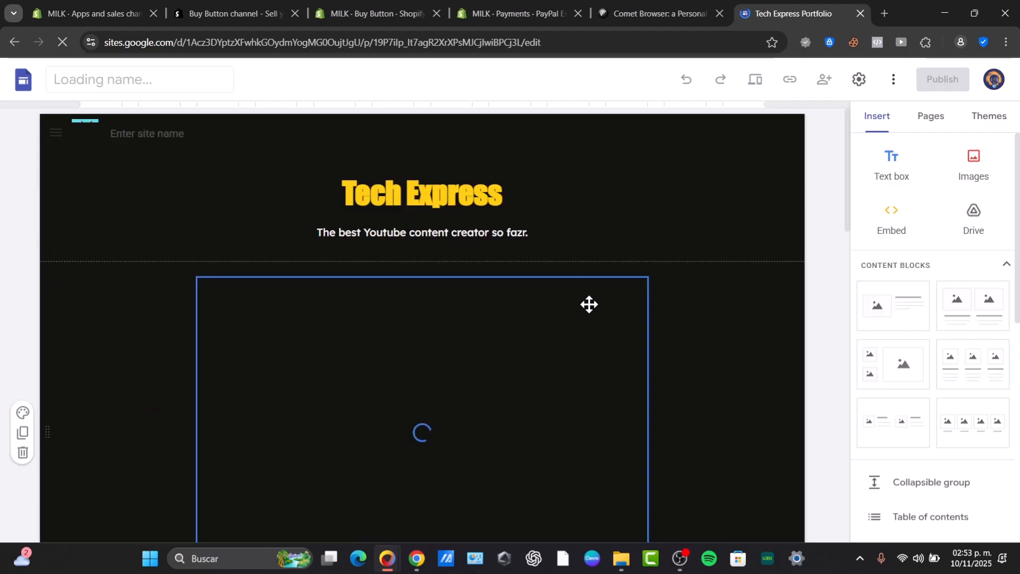
Embed the copied Buy Button code near the end of the page, around the "Get in touch" section
scroll(607, 324, down, 15)
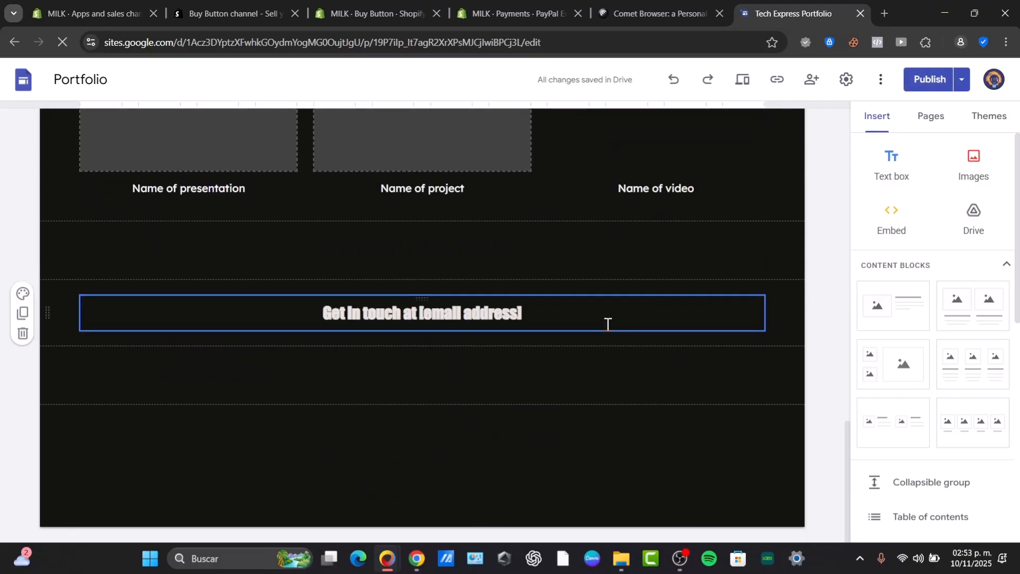
click(535, 254)
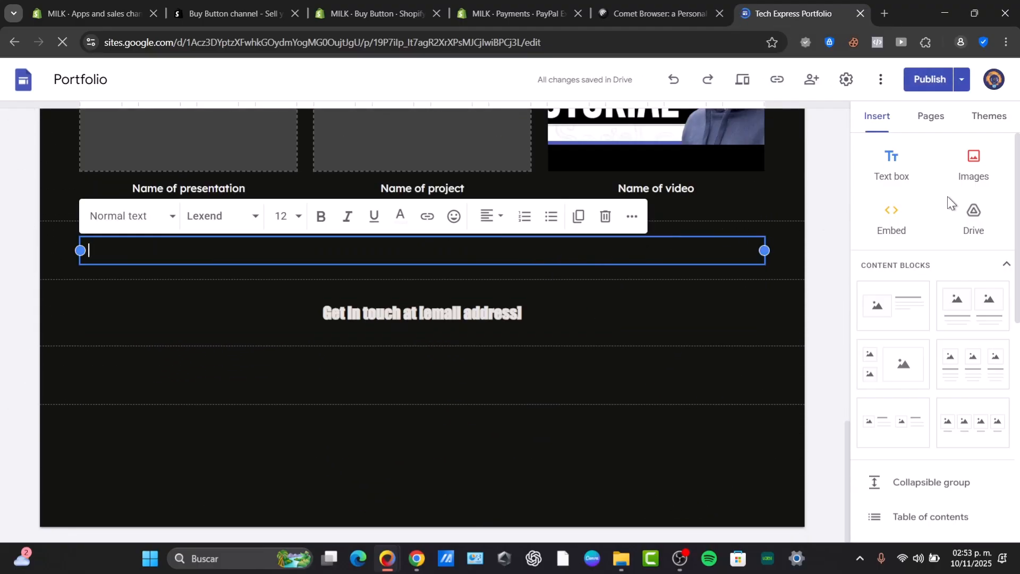
click(893, 223)
click(401, 270)
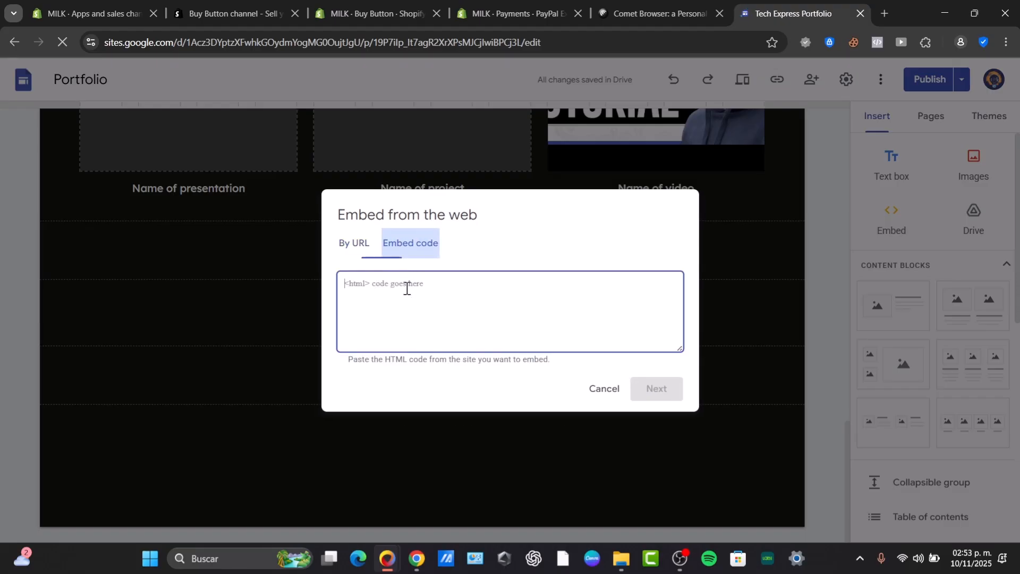
key(ctrl+v)
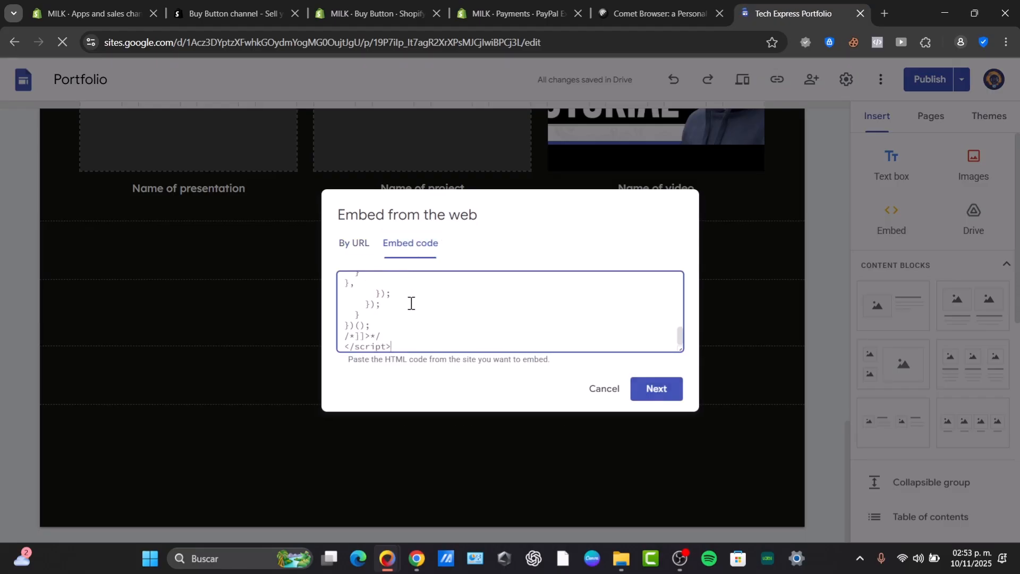
click(654, 389)
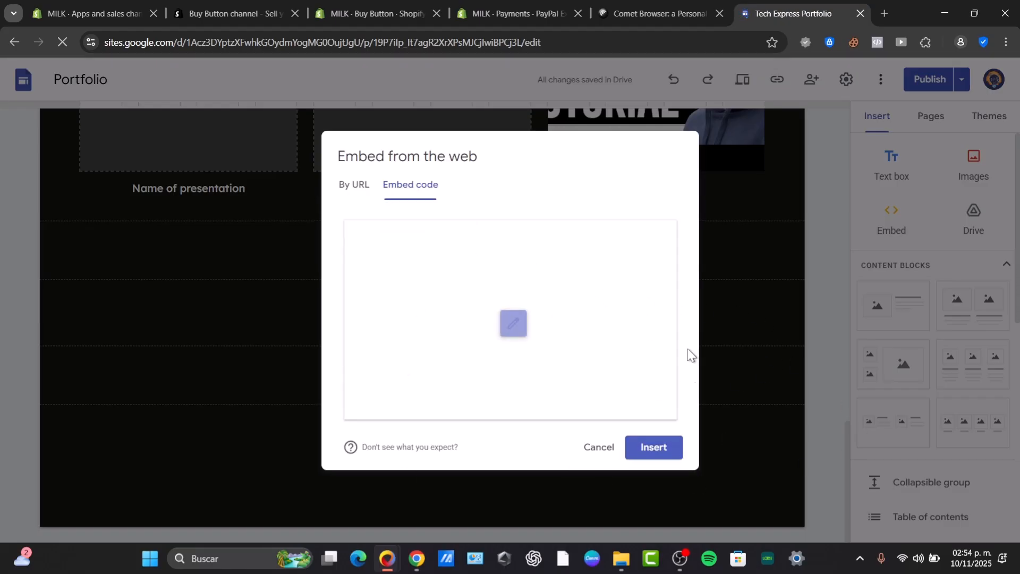
click(654, 446)
Extend the embedded product block's height downward to fit the title, price, variant selector and Buy now button
drag(314, 298, 462, 319)
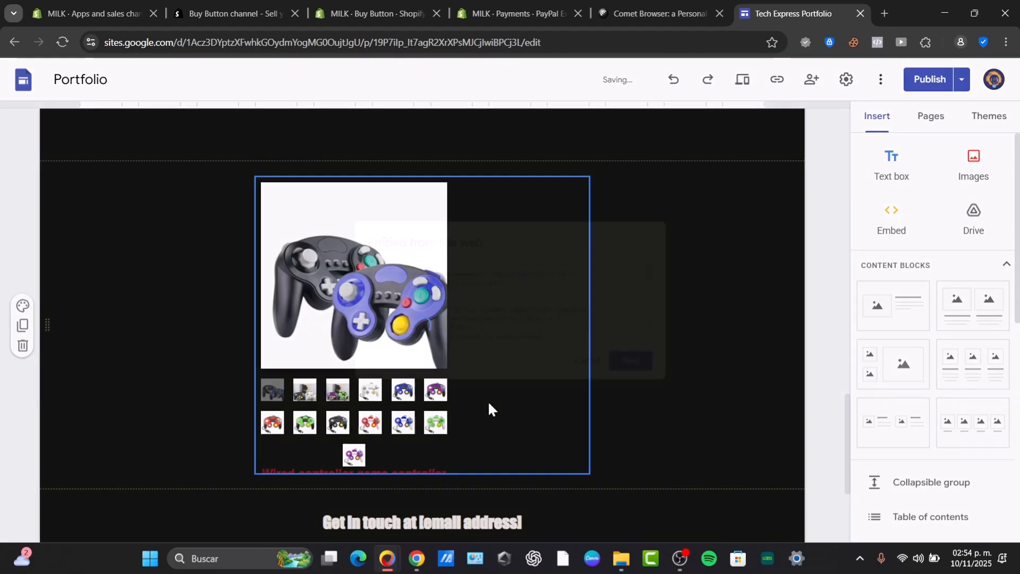
double_click(489, 410)
click(604, 373)
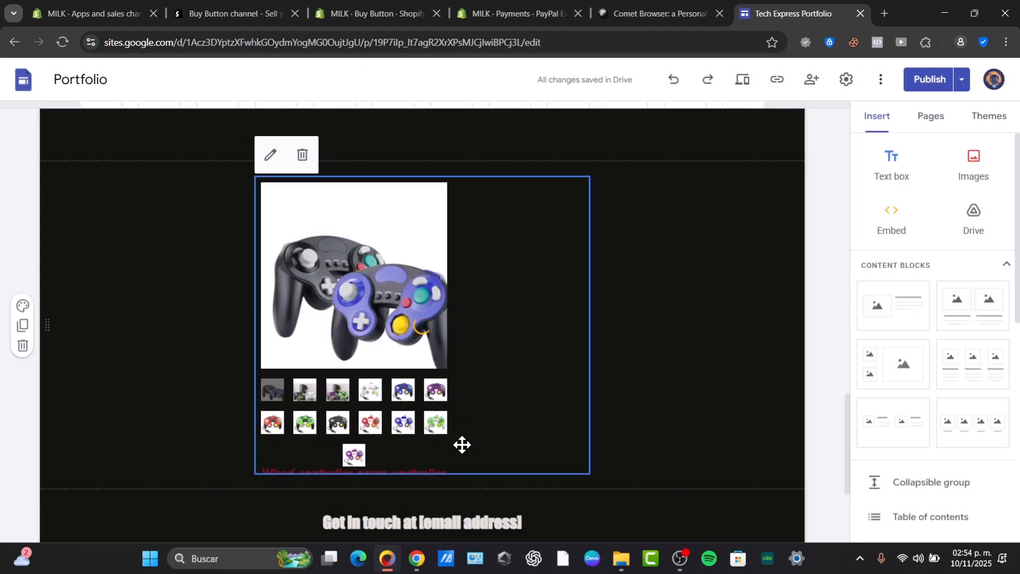
scroll(486, 428, down, 3)
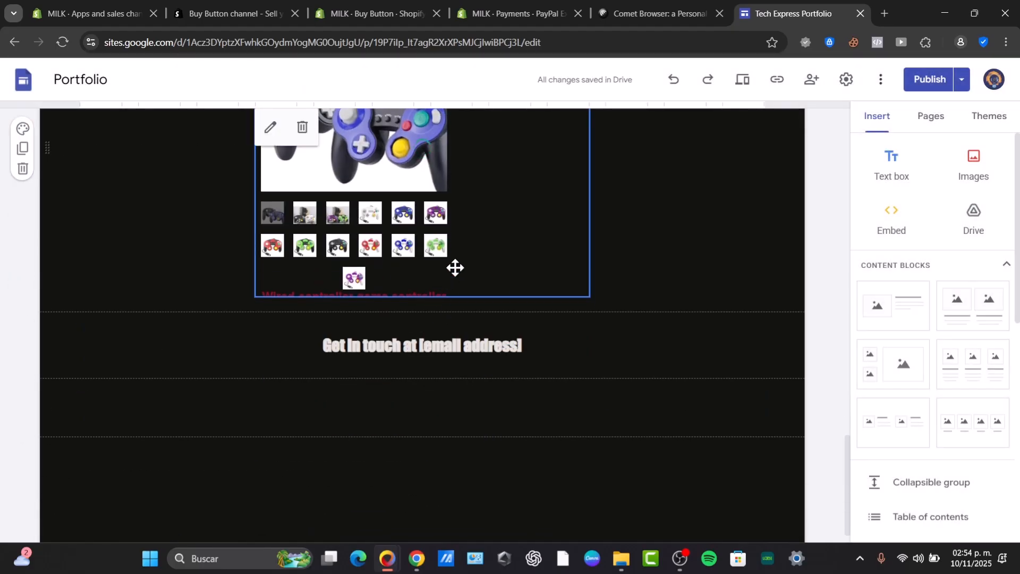
drag(585, 259, 462, 253)
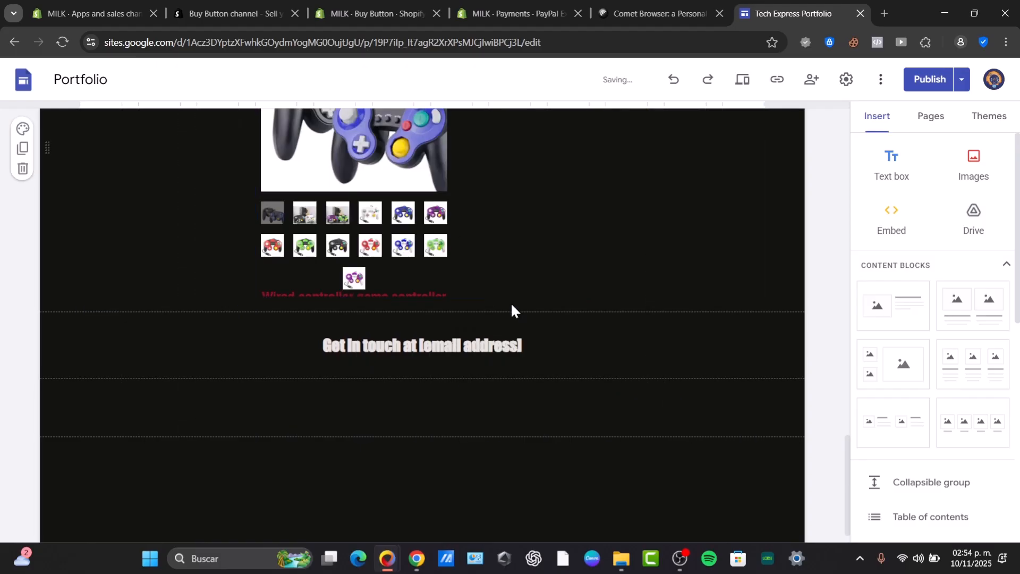
scroll(511, 310, up, 3)
drag(429, 461, 421, 528)
scroll(503, 425, down, 2)
drag(422, 361, 423, 421)
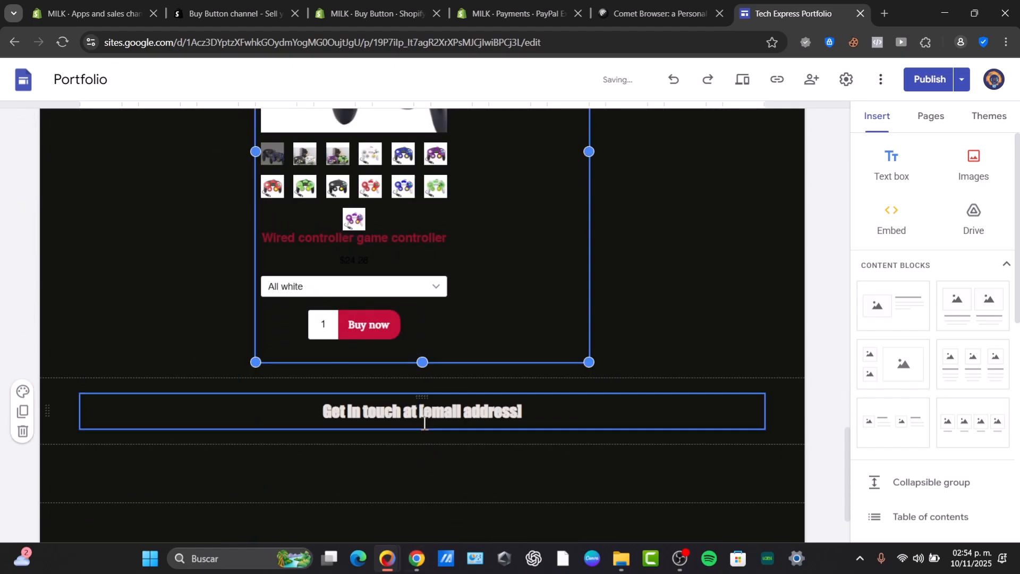
Narrow the embedded product block and move it to the right side of its page section
scroll(664, 229, up, 3)
drag(580, 328, 469, 293)
scroll(658, 336, up, 3)
drag(481, 362, 655, 347)
scroll(654, 347, down, 3)
click(405, 356)
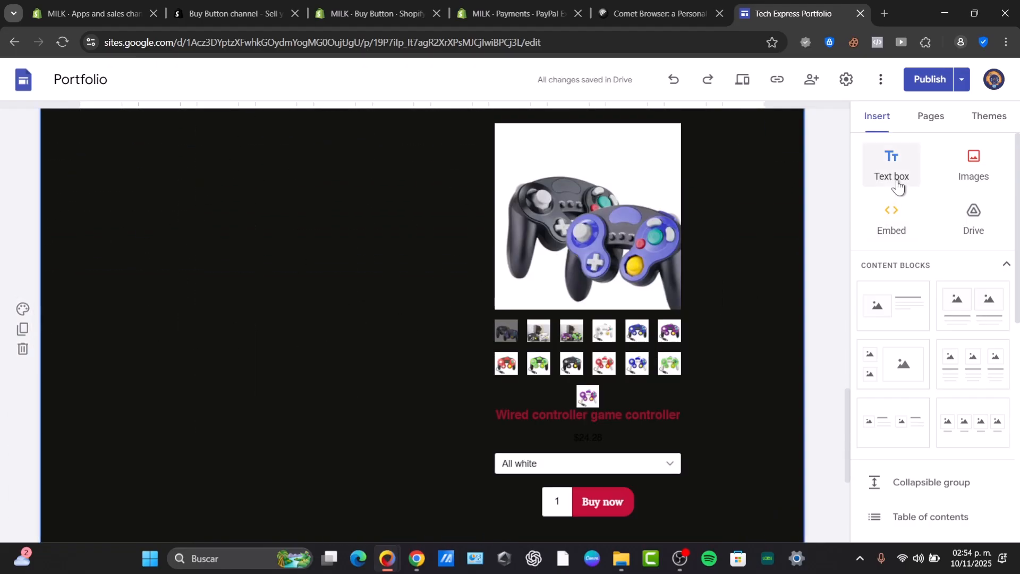
Add an empty text box to the left of the embedded product in the same section
click(894, 178)
drag(409, 180, 366, 296)
scroll(479, 381, down, 3)
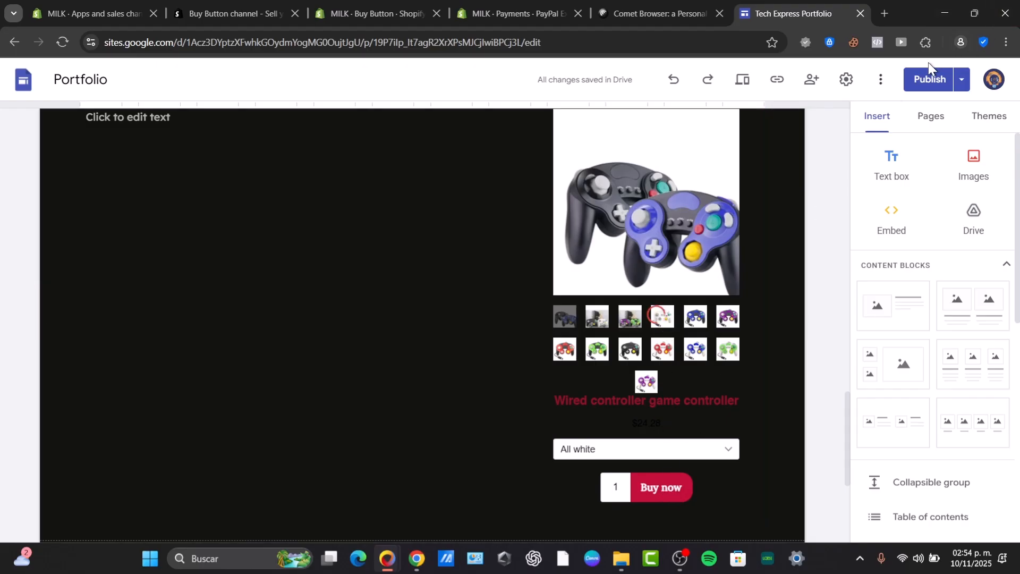
Publish the updated Portfolio site and open the live version
click(927, 80)
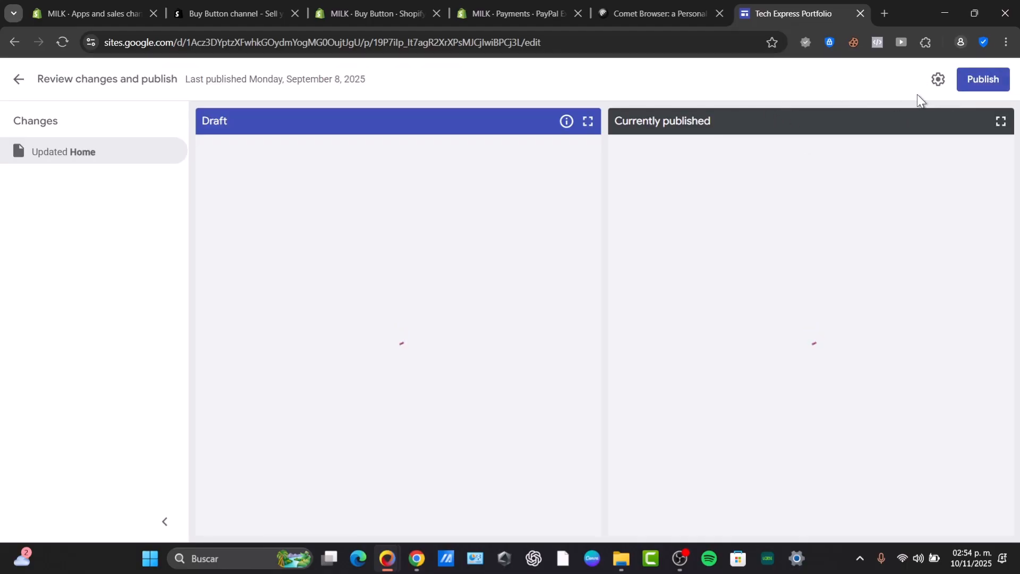
click(991, 83)
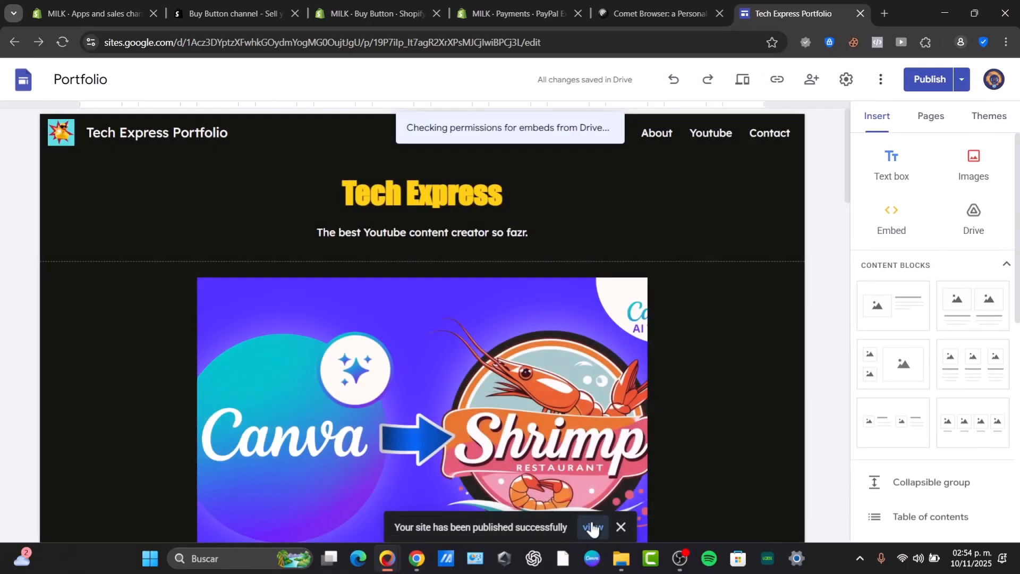
click(593, 528)
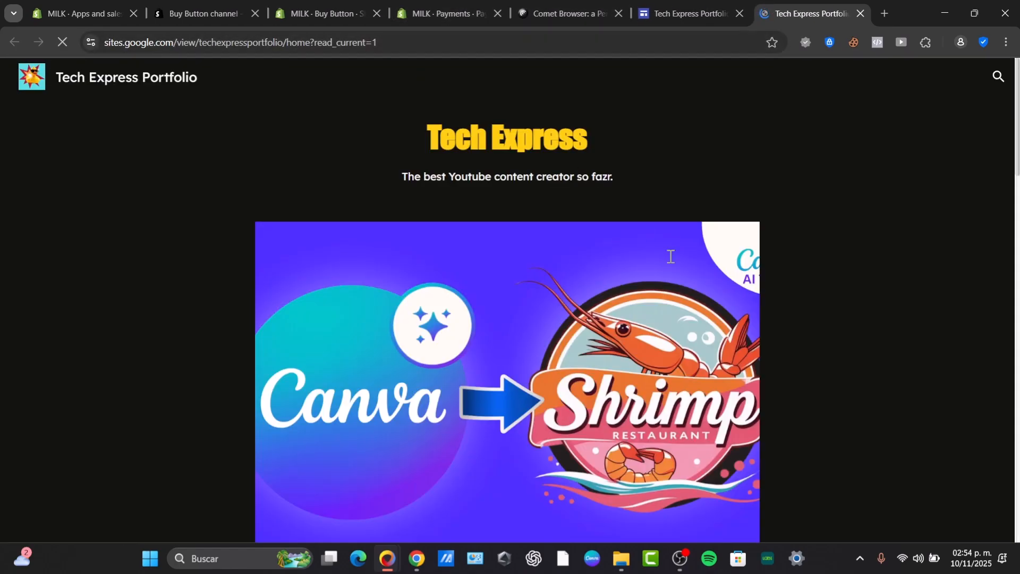
Test the Buy now button of the embedded controller on the live page and close the checkout window
scroll(828, 318, down, 7)
scroll(828, 318, down, 12)
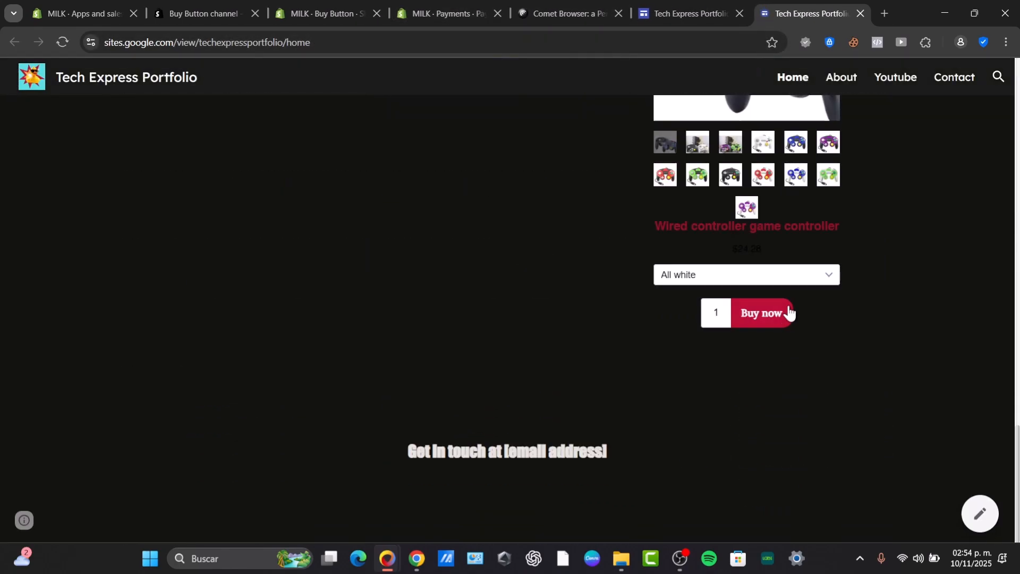
scroll(785, 319, up, 3)
click(766, 500)
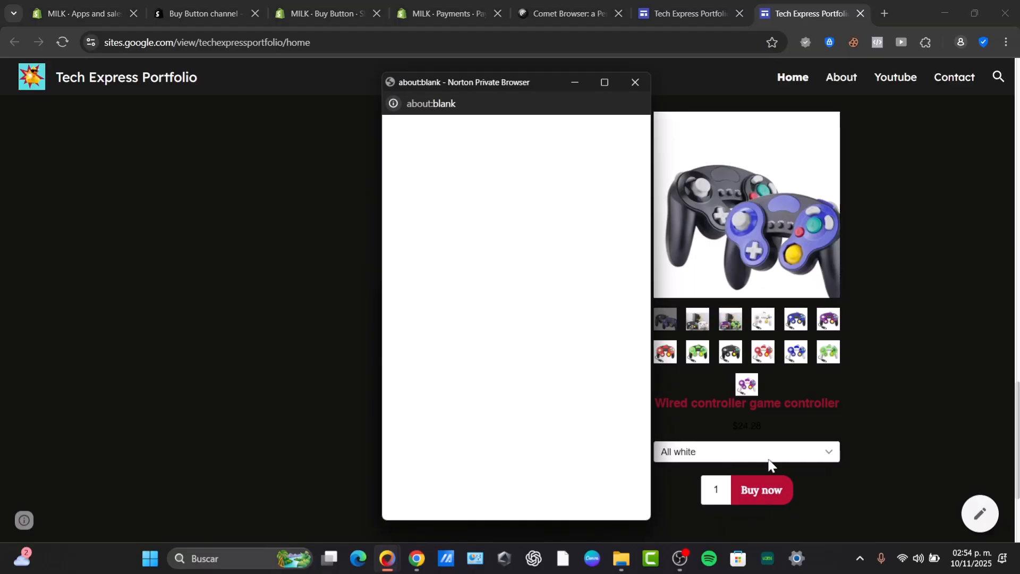
click(635, 82)
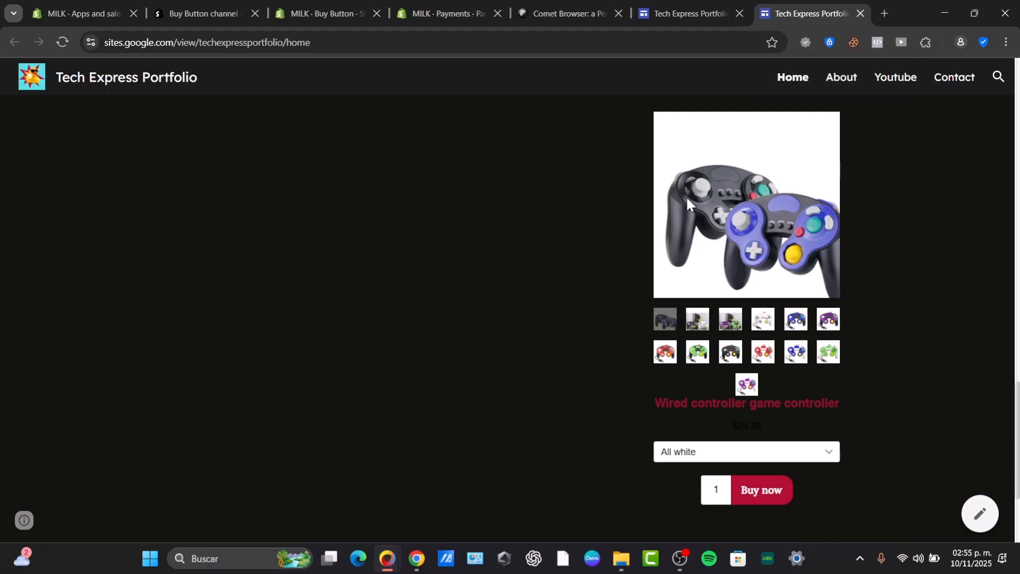
Close the Apps and sales channels and Buy Button channel browser tabs, and exit Shopify's Buy Button code page
click(83, 12)
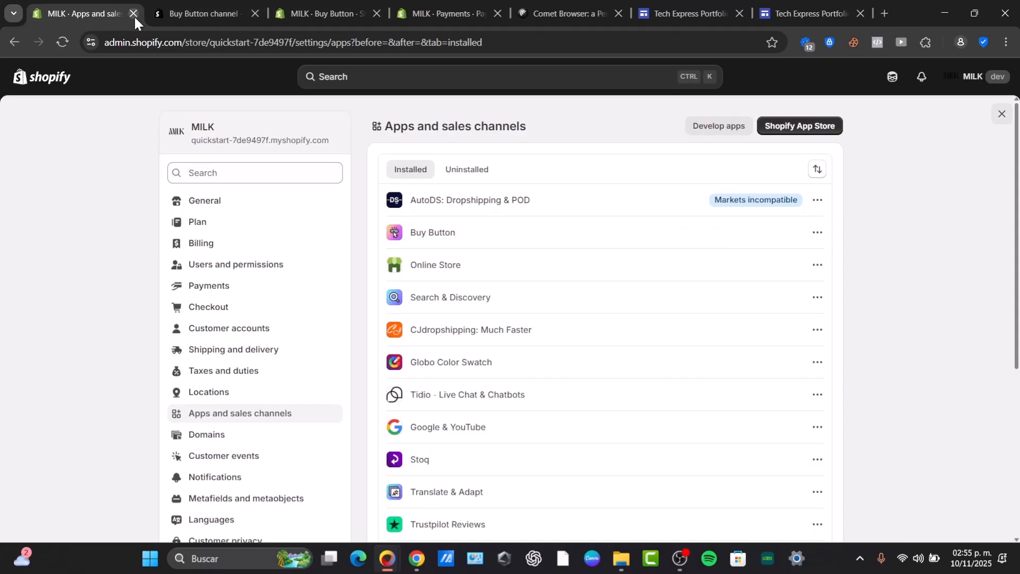
click(133, 13)
click(133, 15)
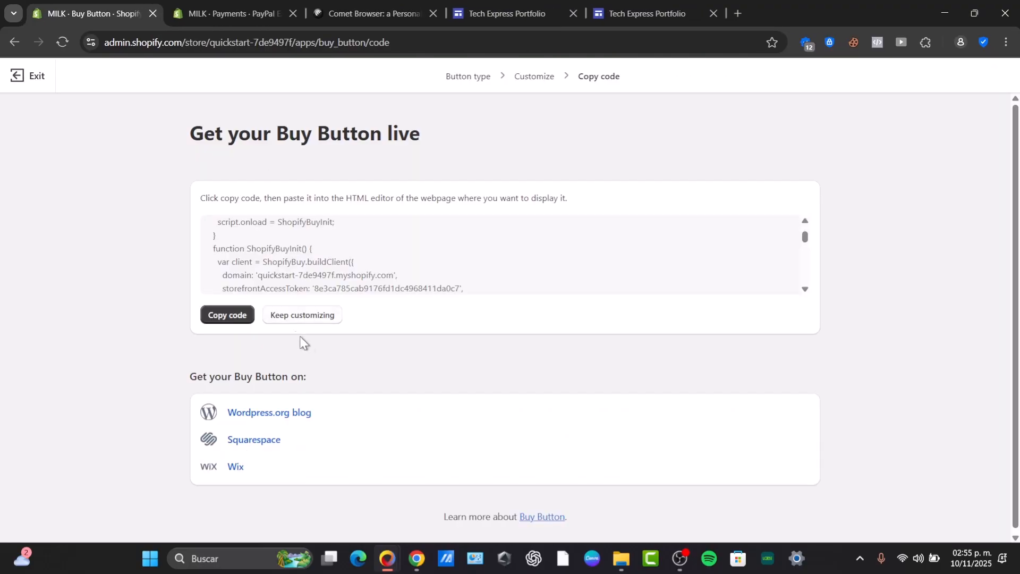
click(33, 74)
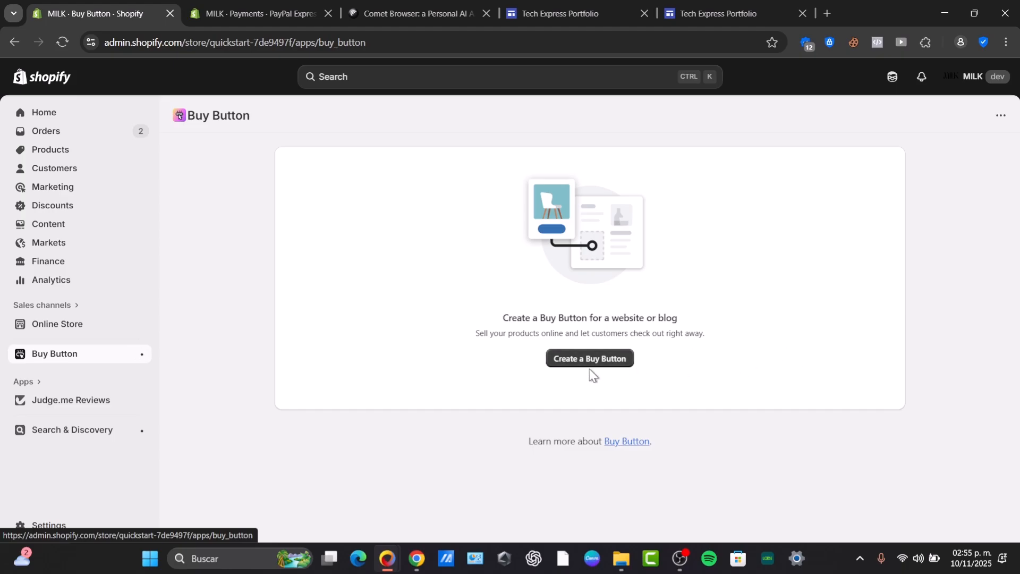
Create another product Buy Button for the Wired controller game controller and review its customization options
click(617, 359)
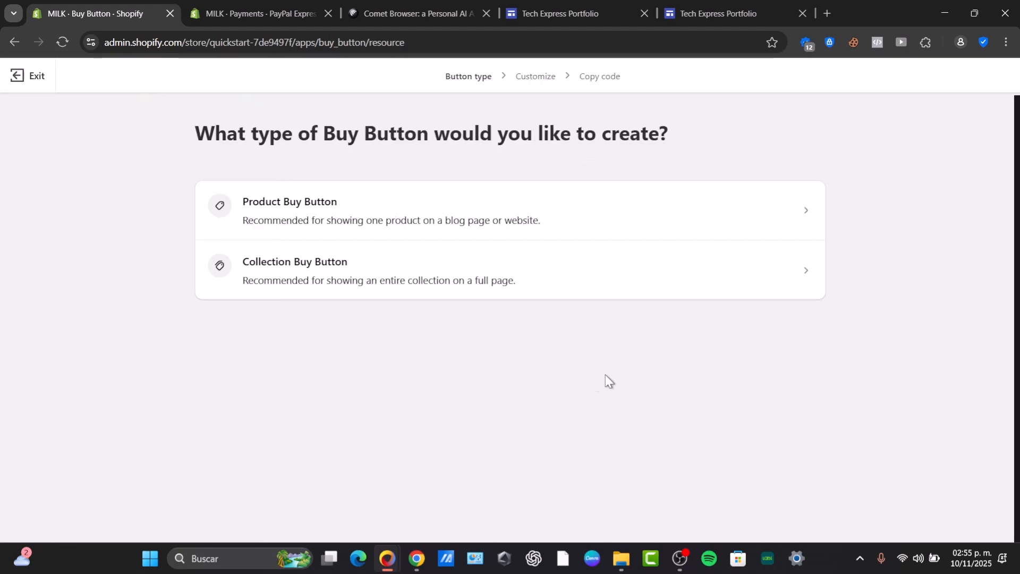
click(358, 223)
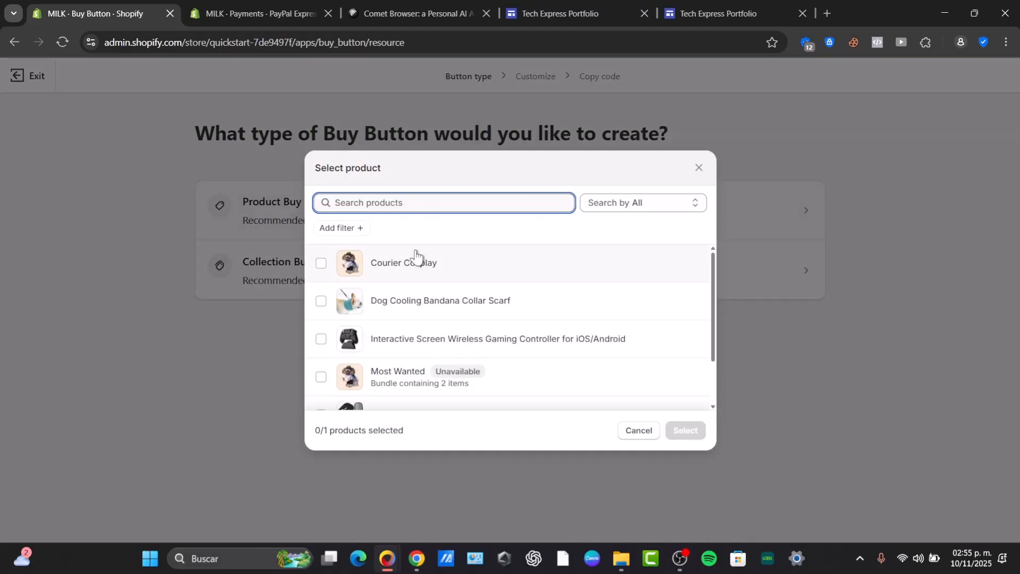
scroll(473, 359, down, 2)
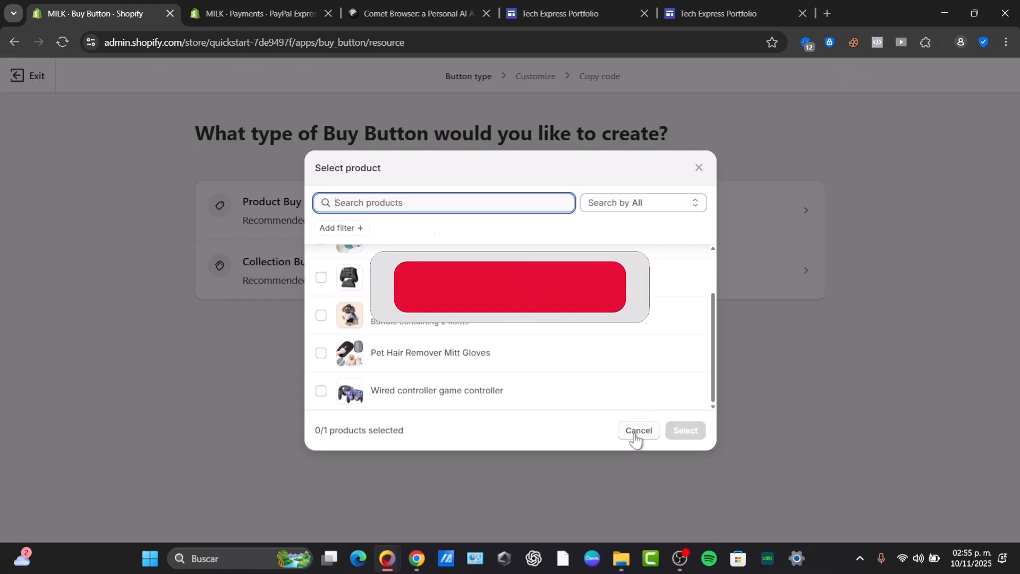
click(463, 384)
click(684, 431)
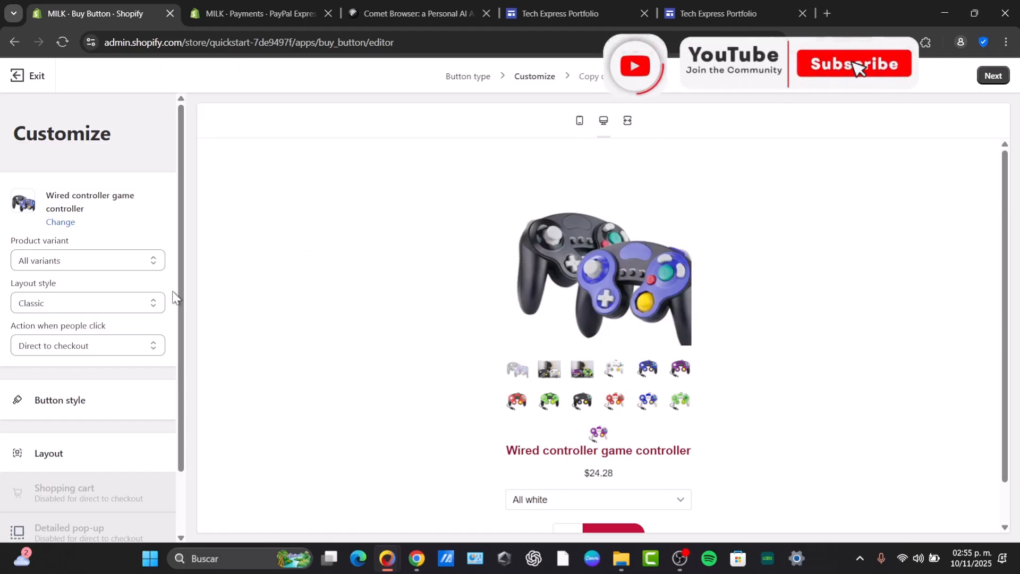
scroll(141, 350, down, 2)
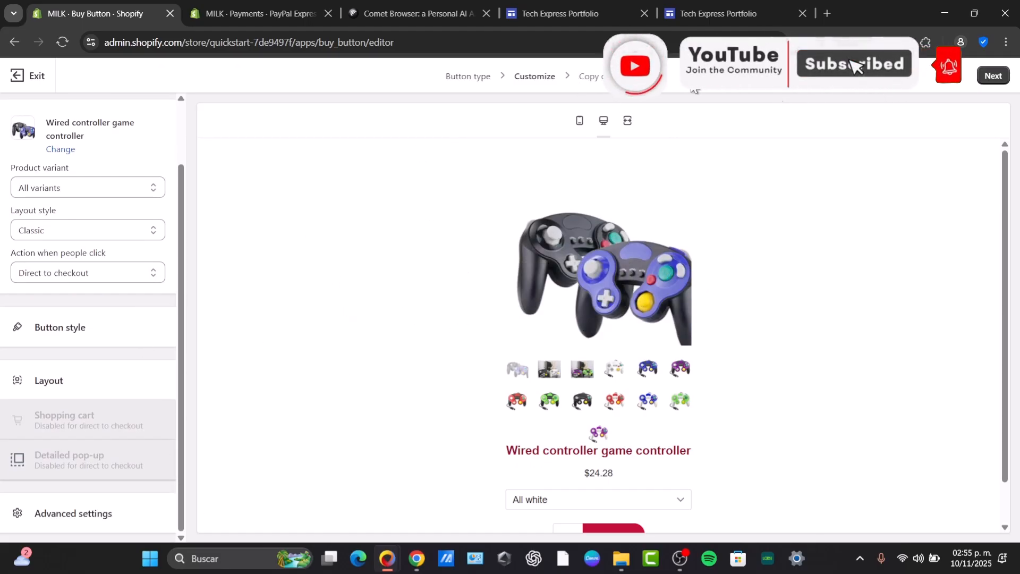